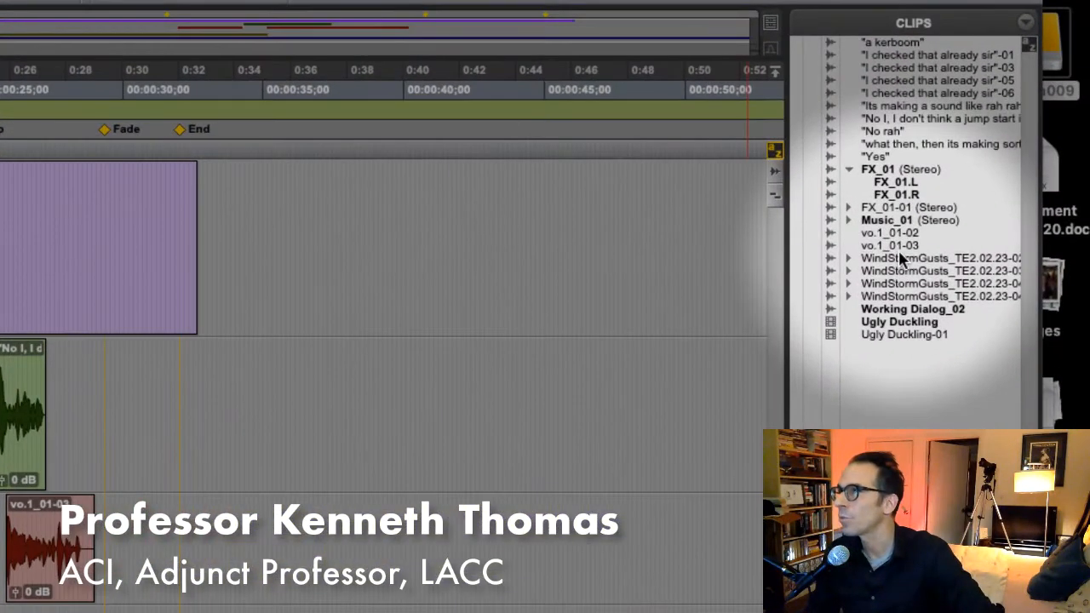
left_click(992, 197)
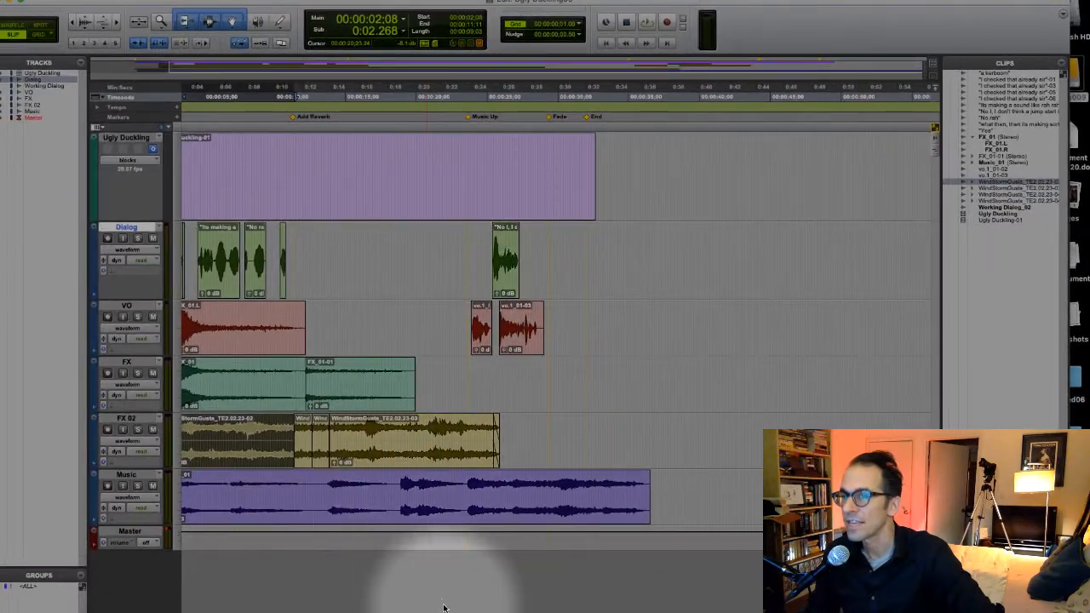
scroll(451, 588, "left", 3)
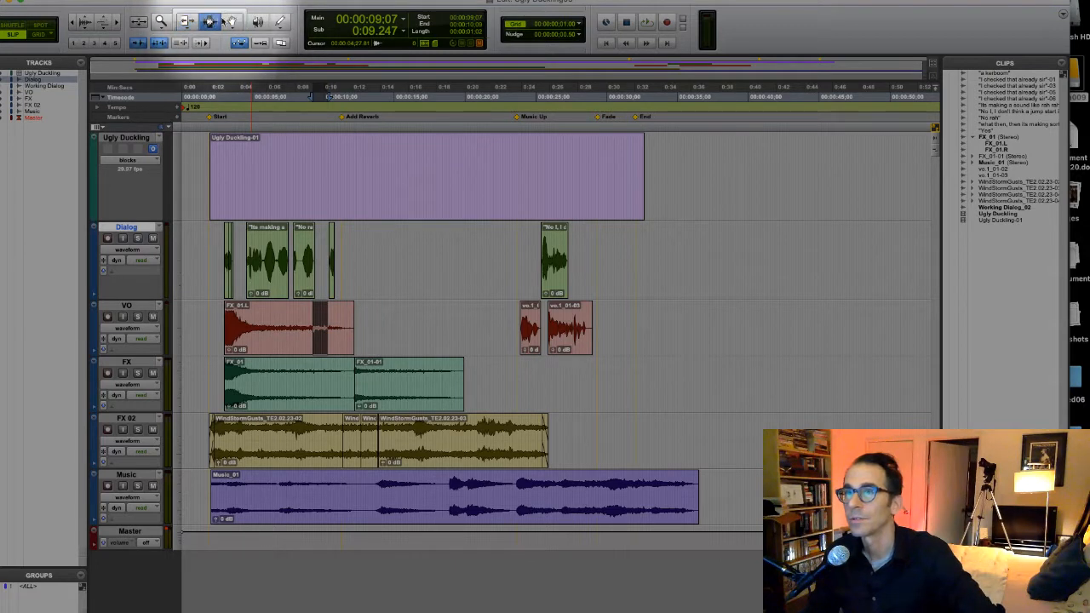
Slide the FX_01.L clip on the VO track to start at 0:03.330, and spot it to a new start time
left_click(231, 22)
left_click_drag(324, 329, 293, 331)
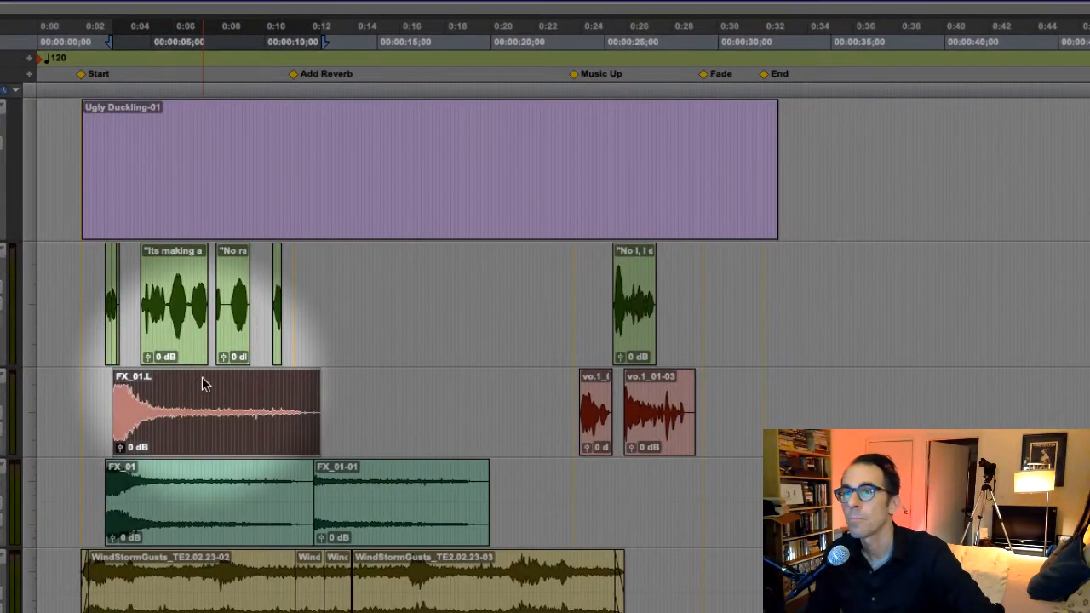
left_click(421, 504)
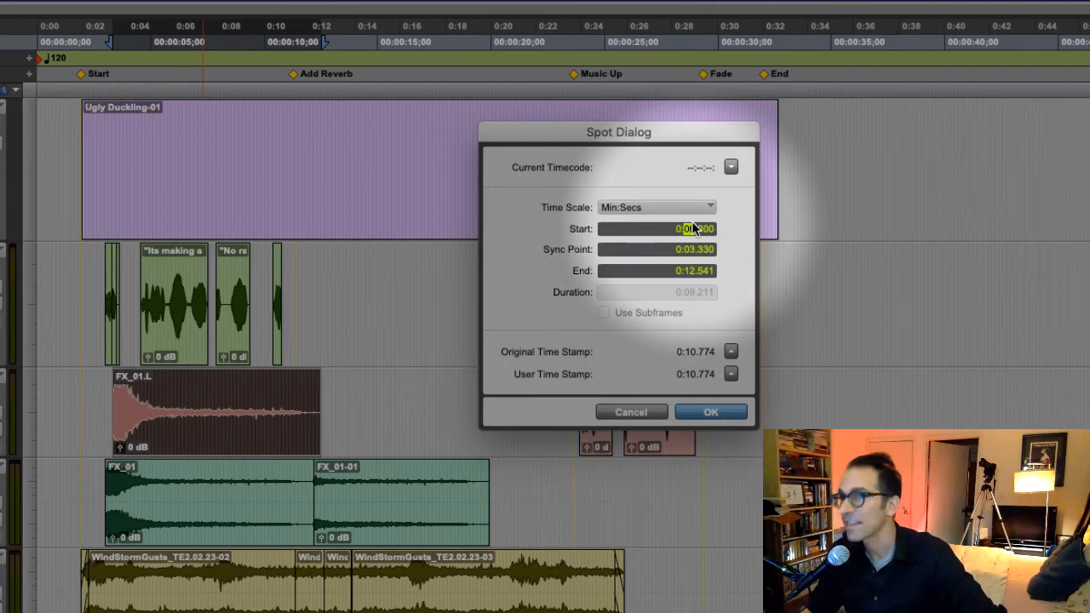
left_click(712, 412)
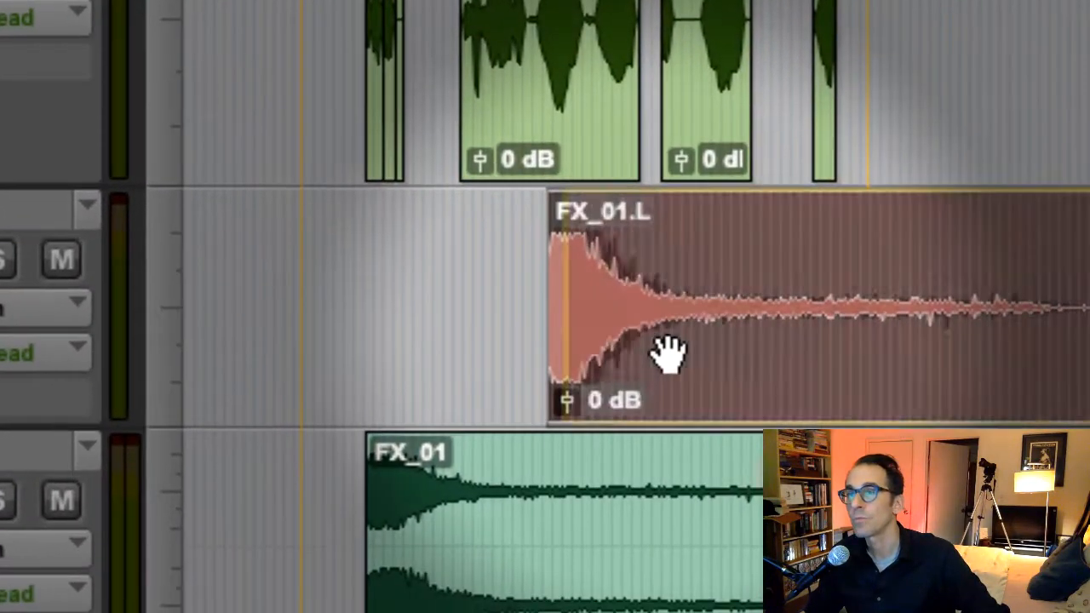
Move the FX_01.L clip back to 00:00:03:02 and shift it to 00:00:05:02 using a 1-second nudge value
left_click_drag(669, 353, 473, 369)
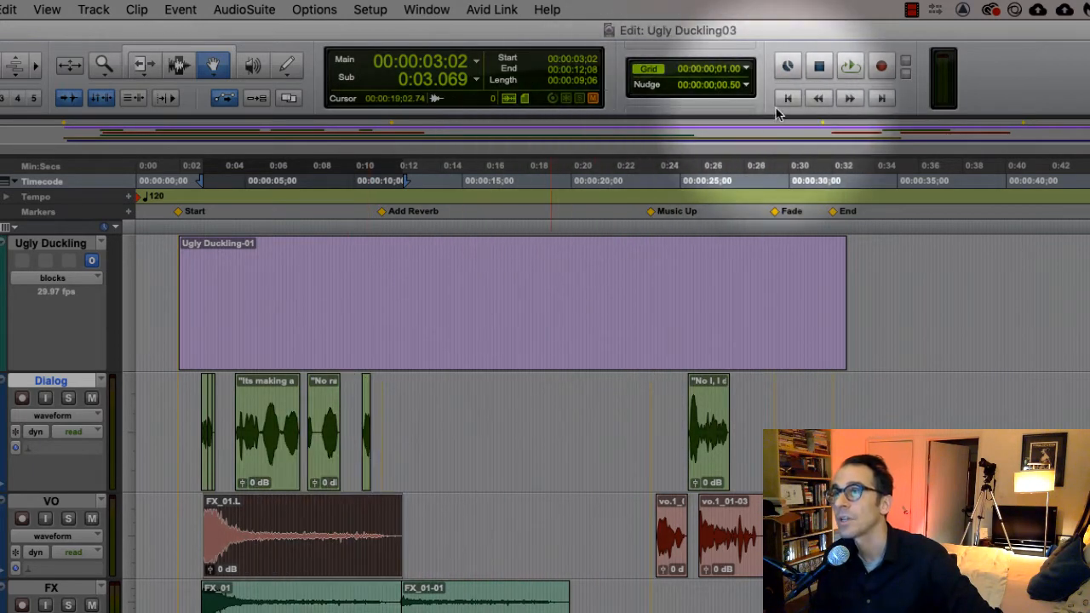
left_click(746, 86)
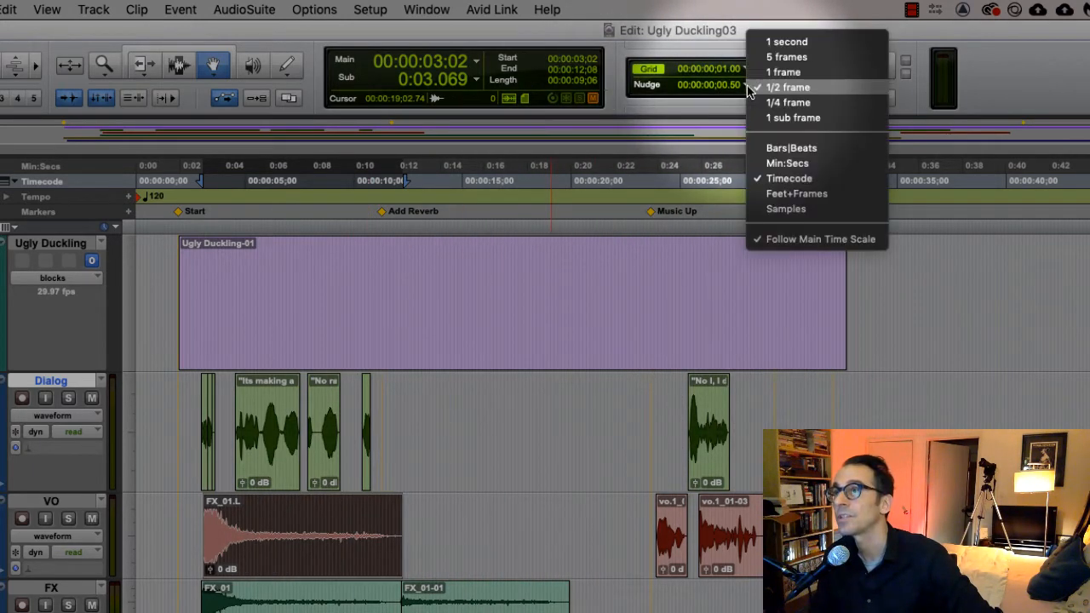
left_click(772, 42)
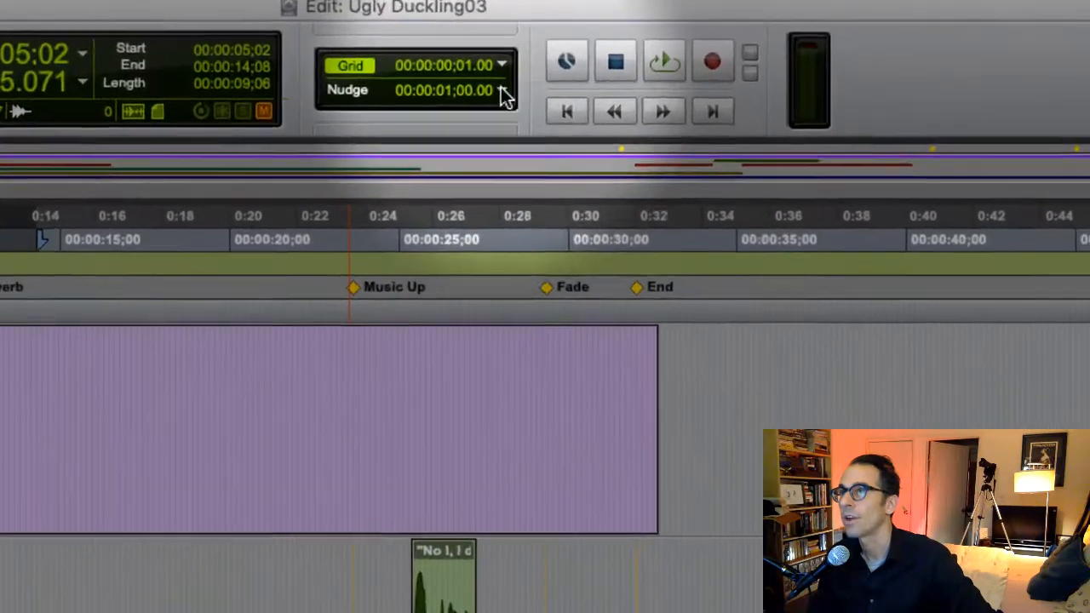
Set the nudge value to 1/4 frame and move the FX_01.L clip back to start at 00:00:02:29
left_click(746, 84)
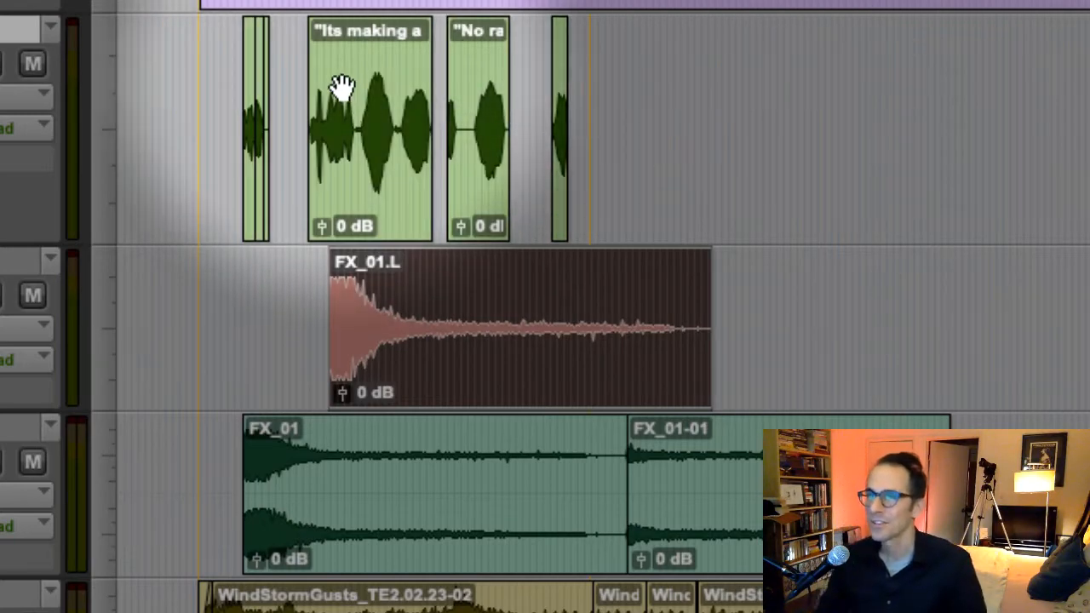
left_click(486, 360)
left_click_drag(466, 320, 394, 309)
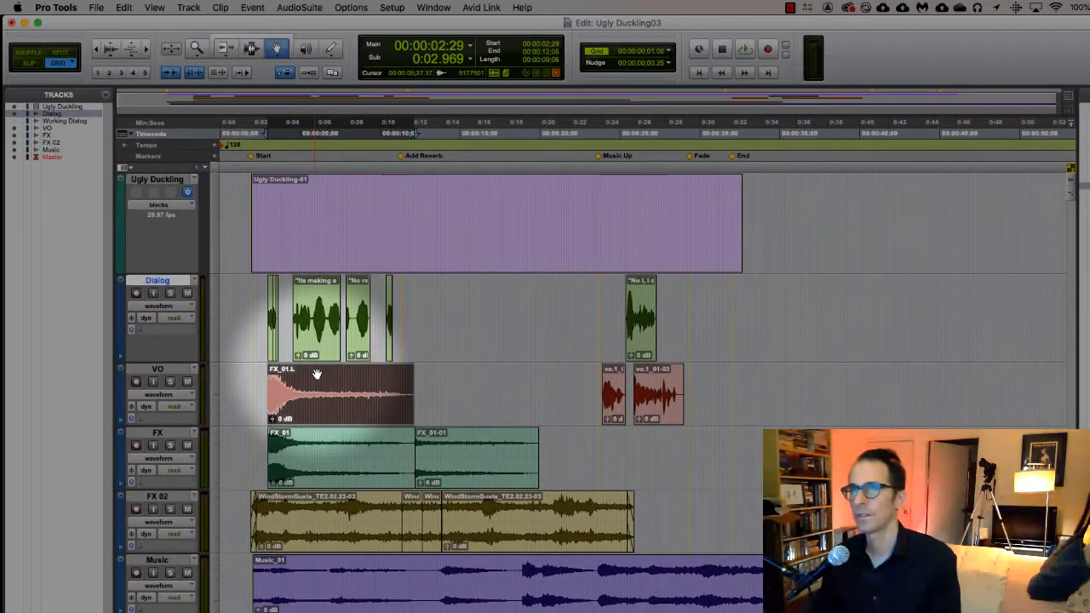
Vary the first Dialog clip's gain through +11.2, -17.0 and +15.0 dB, and settle on -1.8 dB
left_click(145, 49)
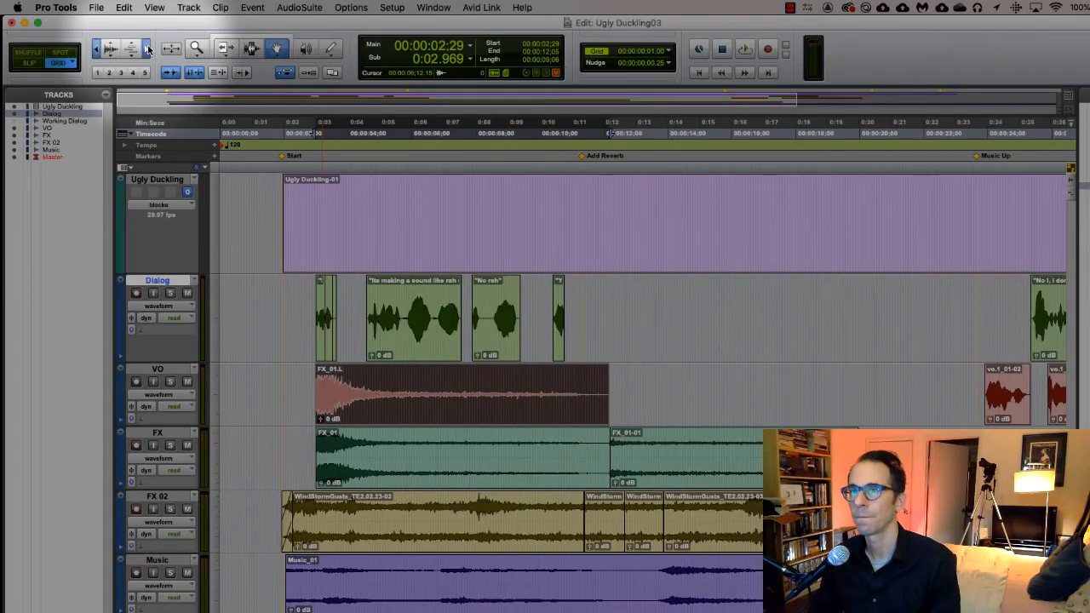
left_click(146, 48)
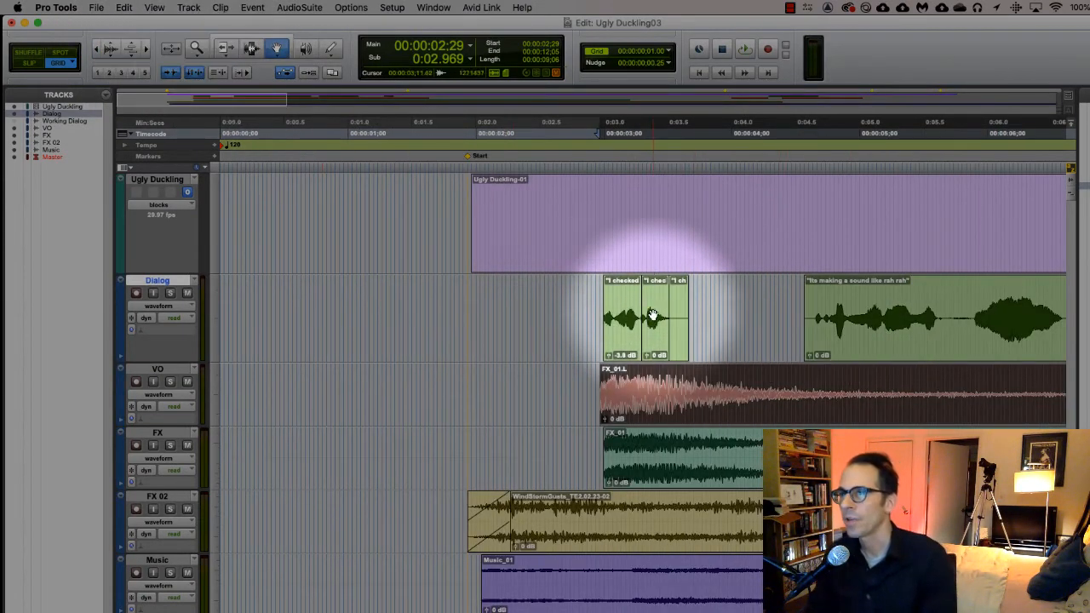
left_click(624, 334)
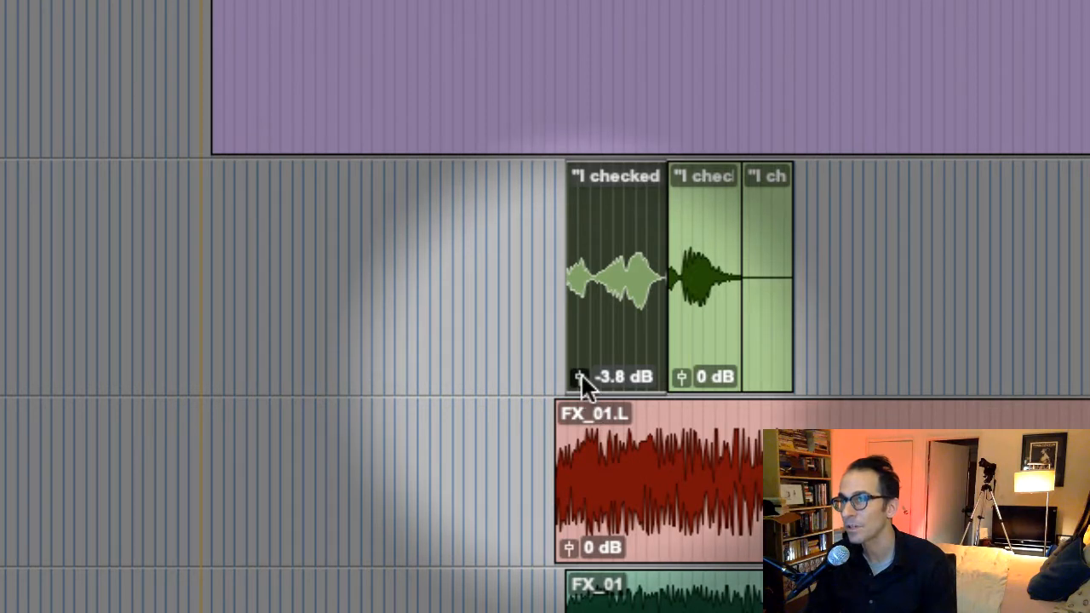
left_click(579, 376)
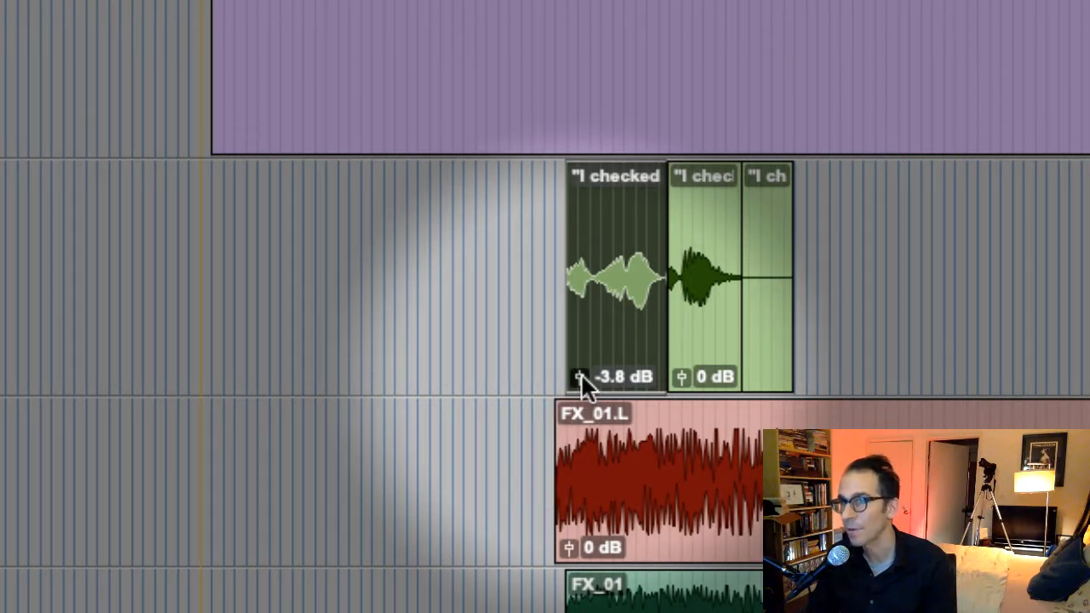
left_click(580, 376)
left_click_drag(523, 374, 511, 342)
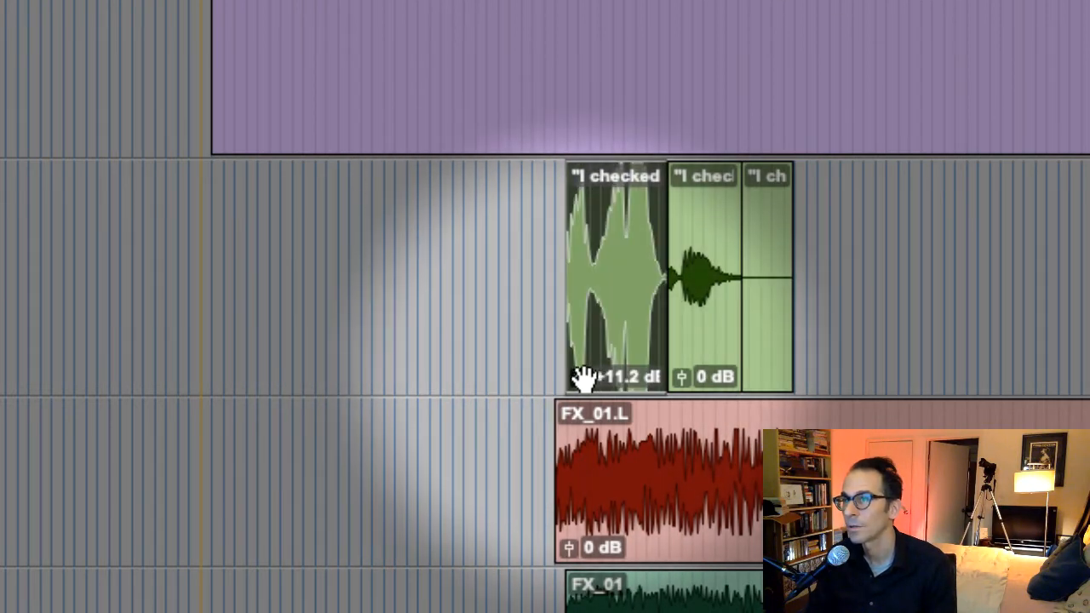
left_click_drag(589, 377, 525, 428)
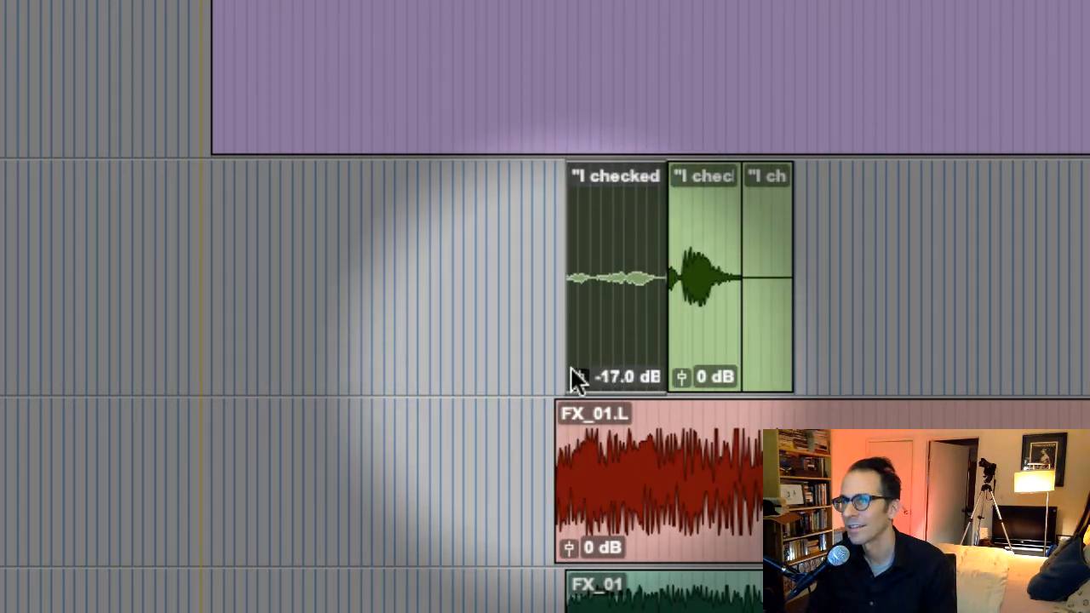
left_click_drag(573, 370, 515, 310)
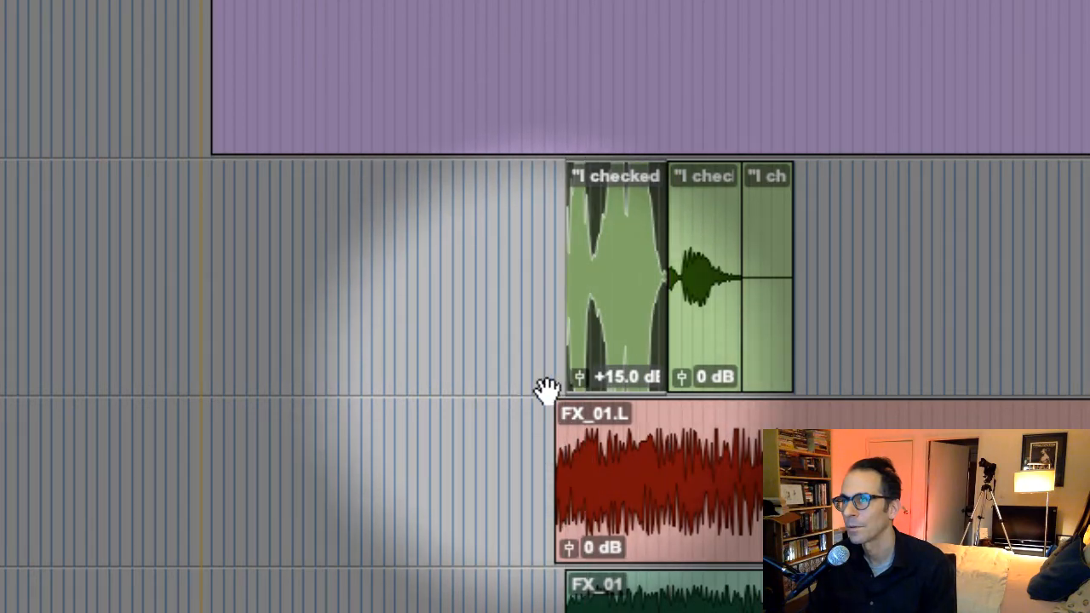
left_click_drag(578, 371, 556, 412)
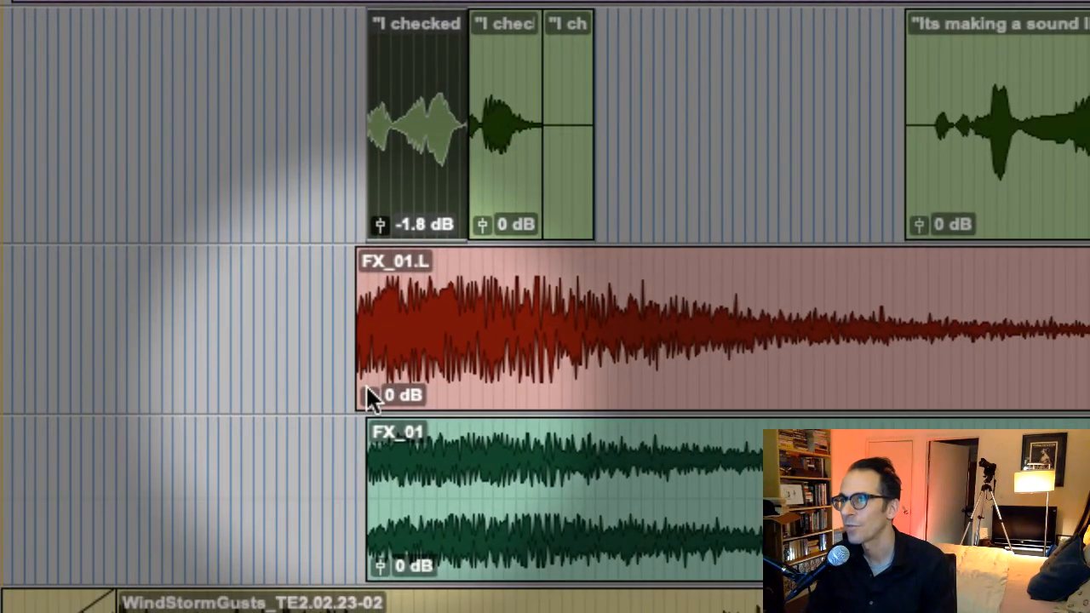
Raise the clip gain of FX_01.L on the VO track to +0.1 dB and of FX_01 on the FX track to +1.7 dB
left_click_drag(538, 519, 515, 536)
left_click_drag(345, 412, 344, 390)
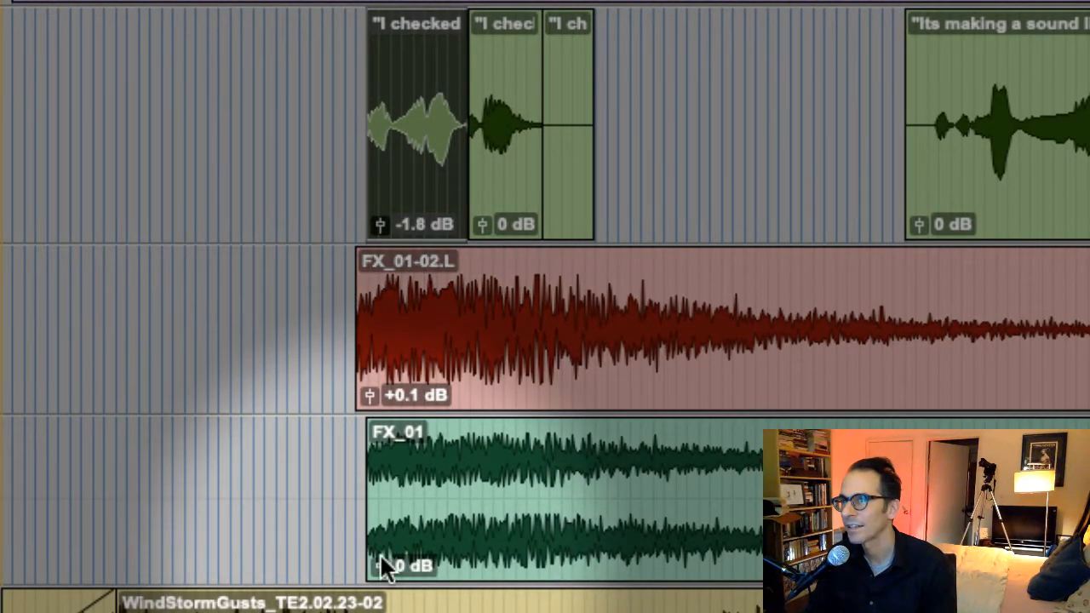
left_click_drag(380, 554, 372, 546)
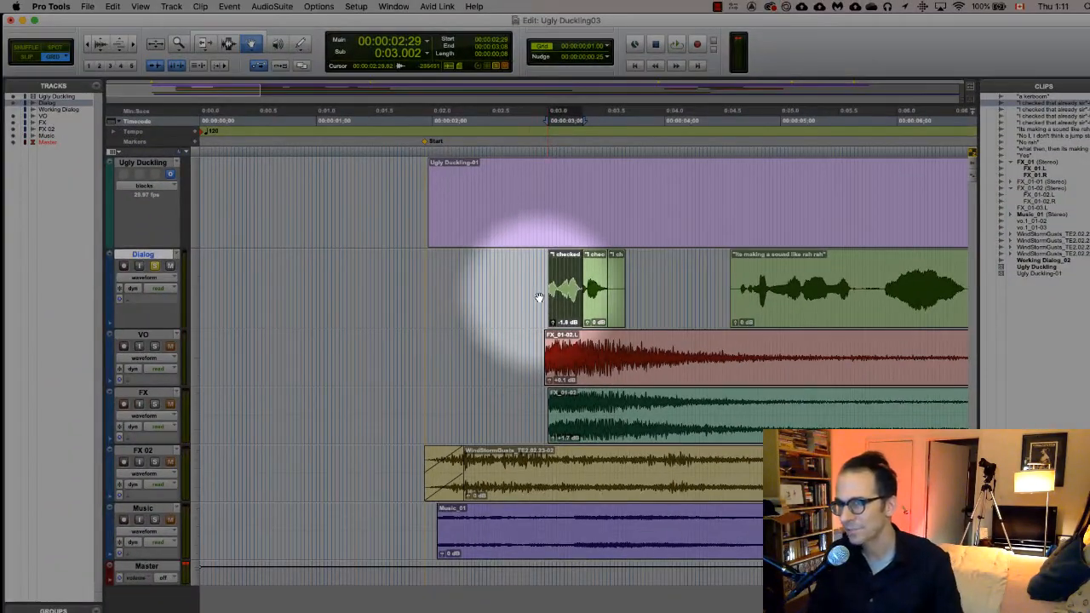
Select the opening of the FX_01-02.L clip on the VO track from 00:00:02:26 and open the fade-in settings for it
left_click(228, 44)
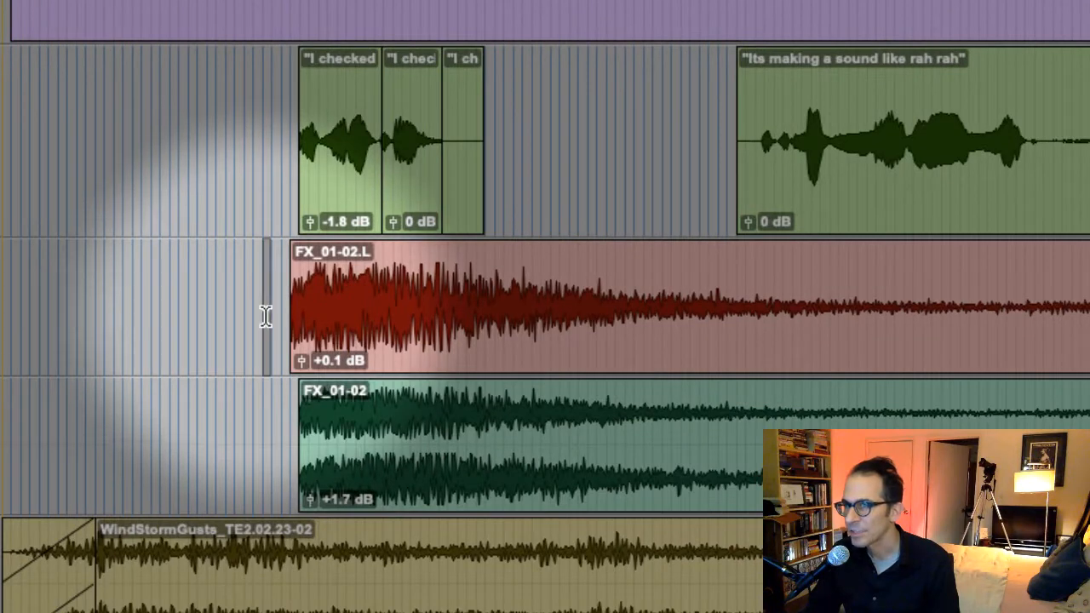
left_click_drag(265, 315, 745, 315)
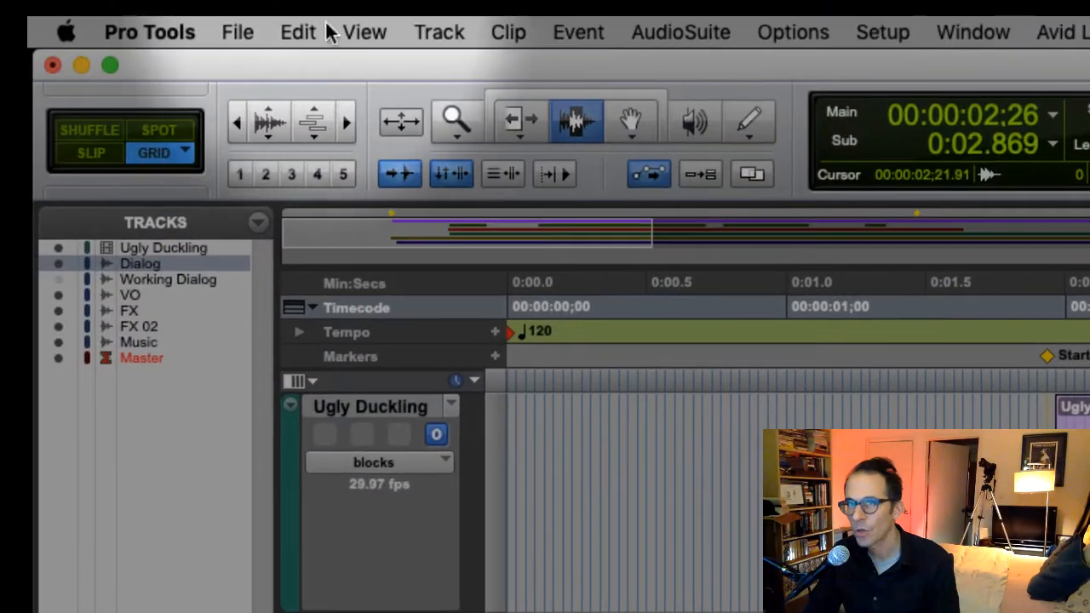
left_click(316, 30)
mouse_move(610, 612)
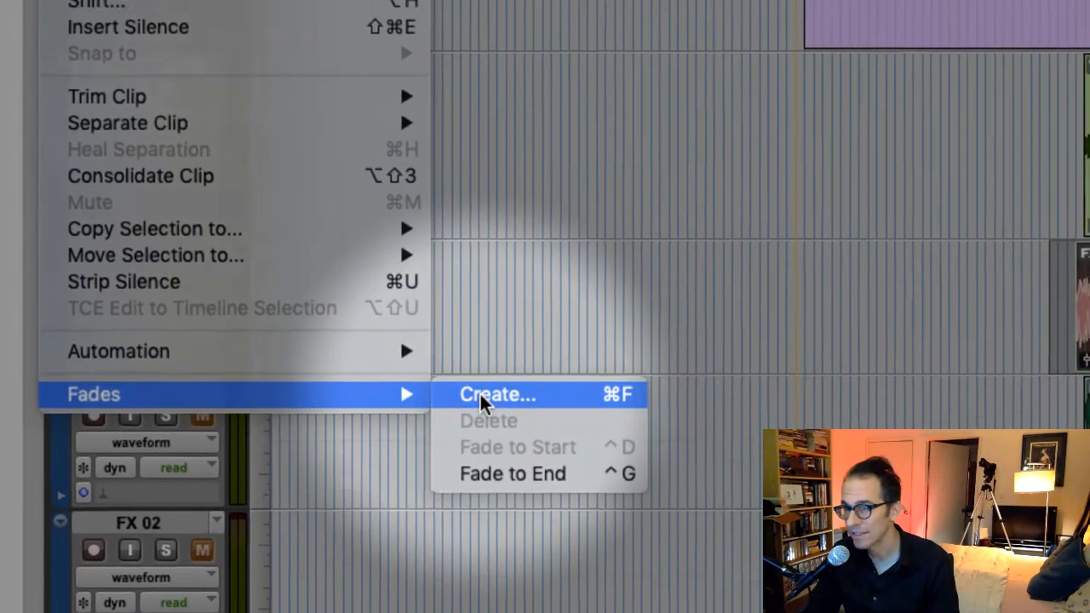
left_click(520, 379)
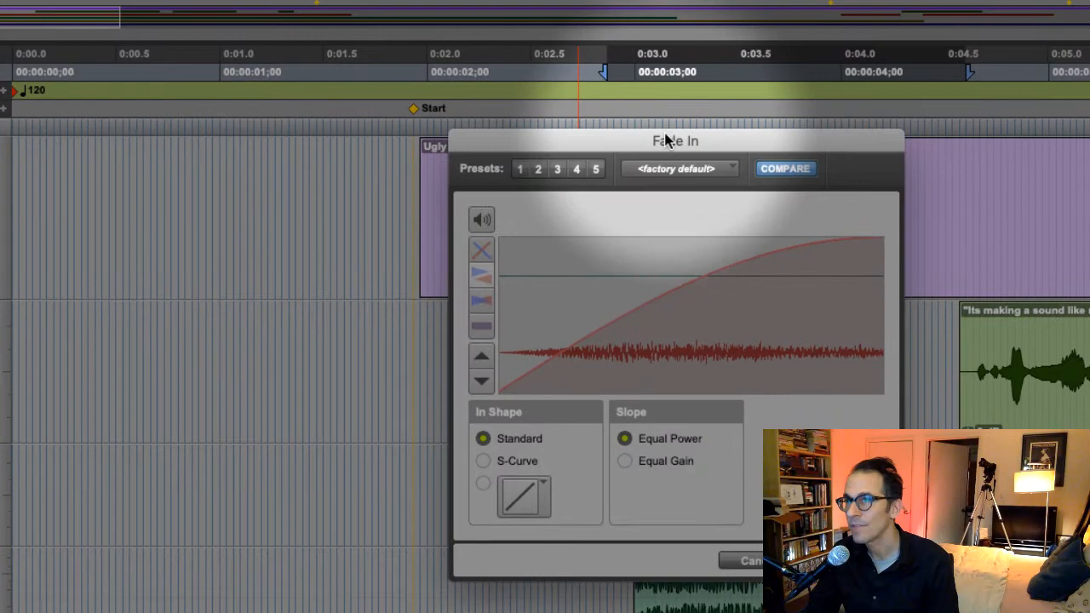
left_click_drag(667, 140, 225, 123)
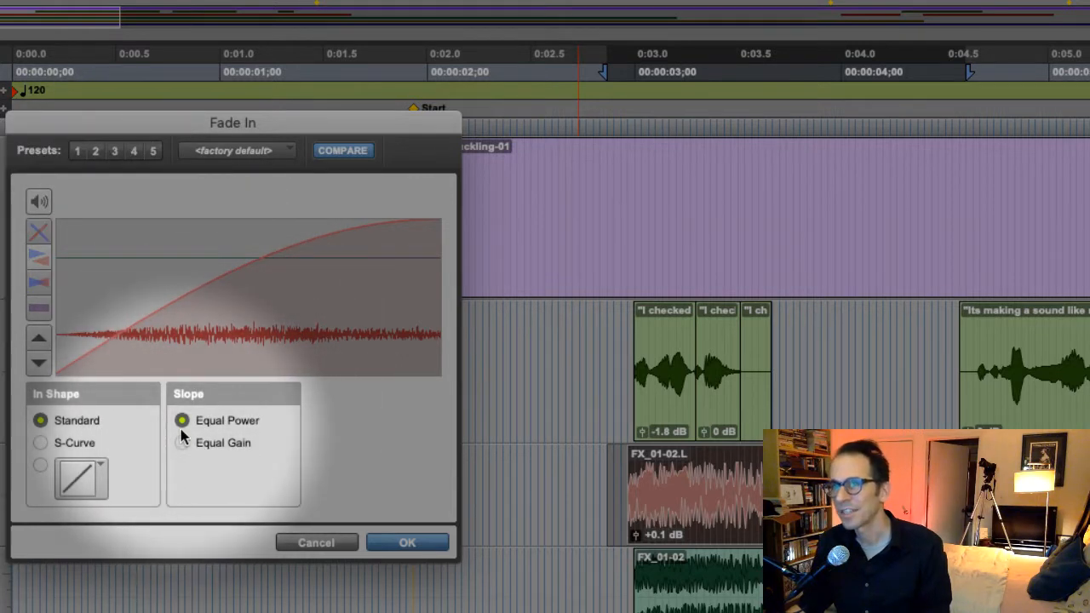
Try the Equal Gain slope and the S-Curve shape with Equal Power for the fade-in, and check the fade preset options
left_click(181, 444)
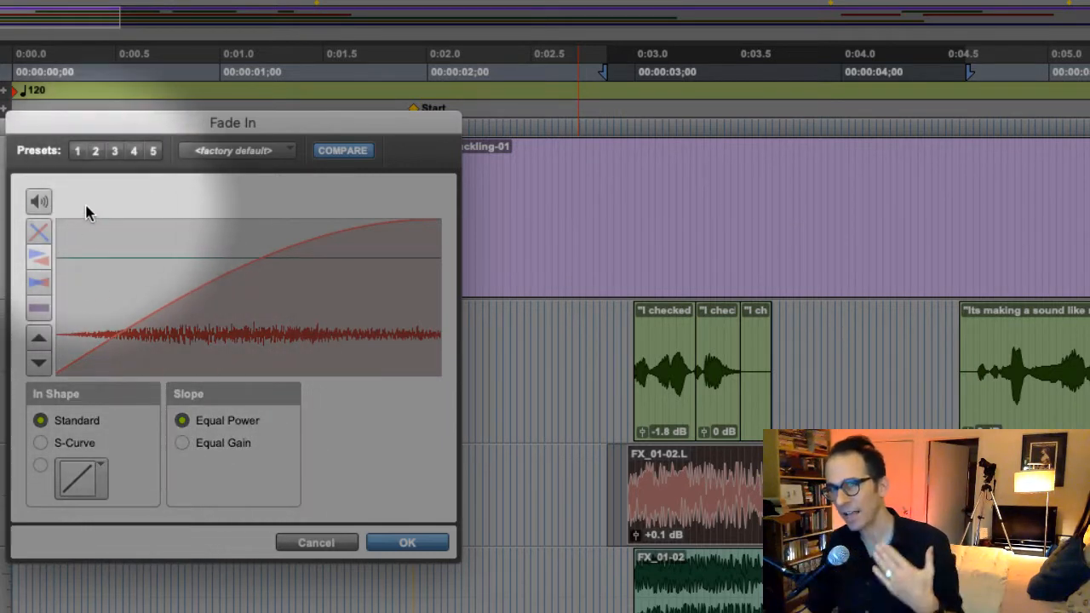
left_click(194, 445)
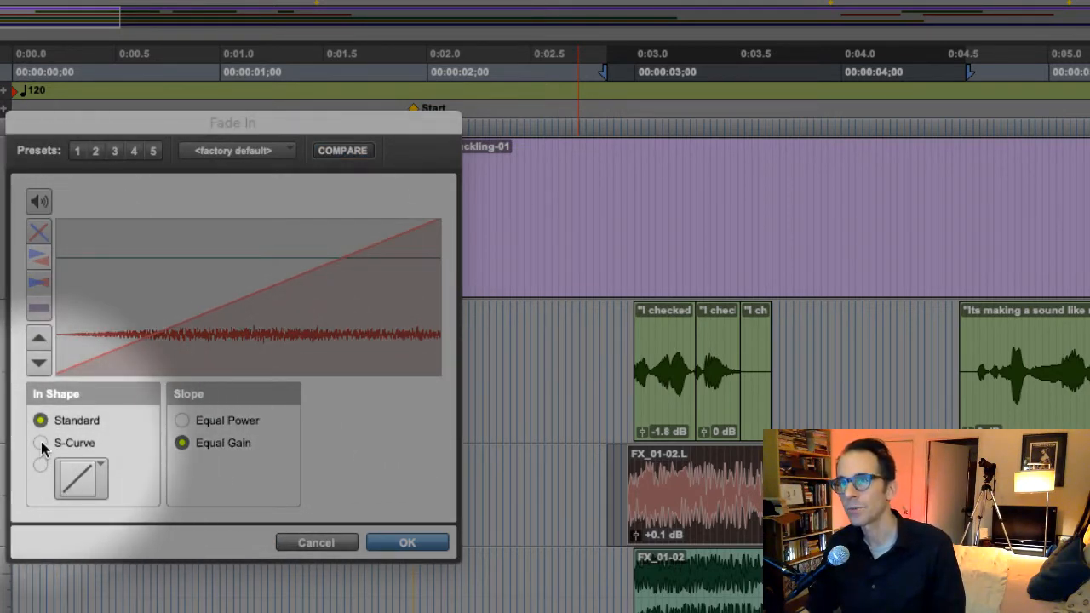
left_click(40, 442)
left_click(183, 420)
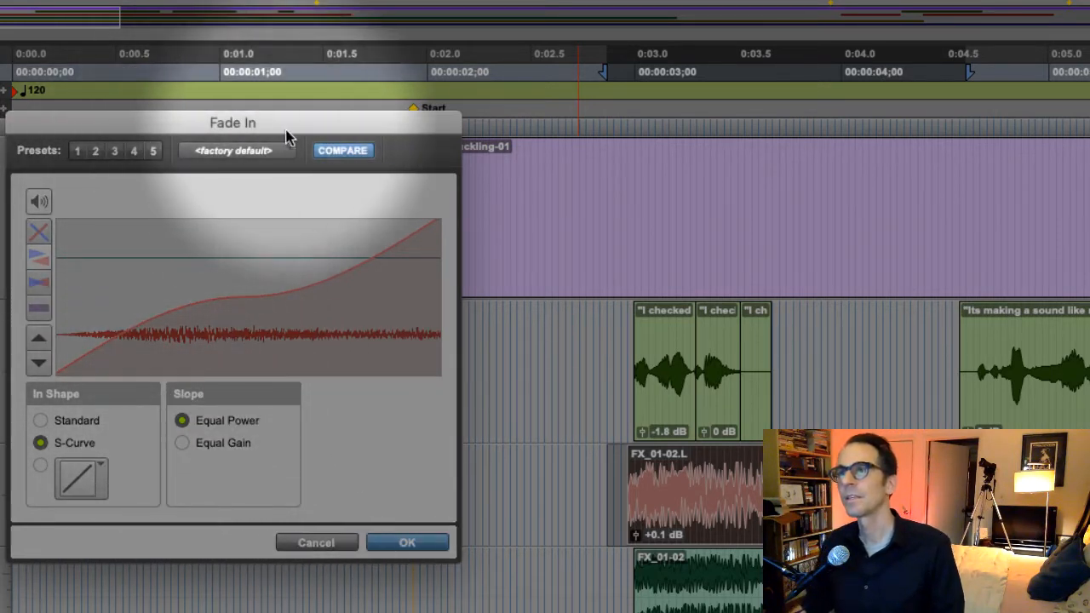
left_click(247, 152)
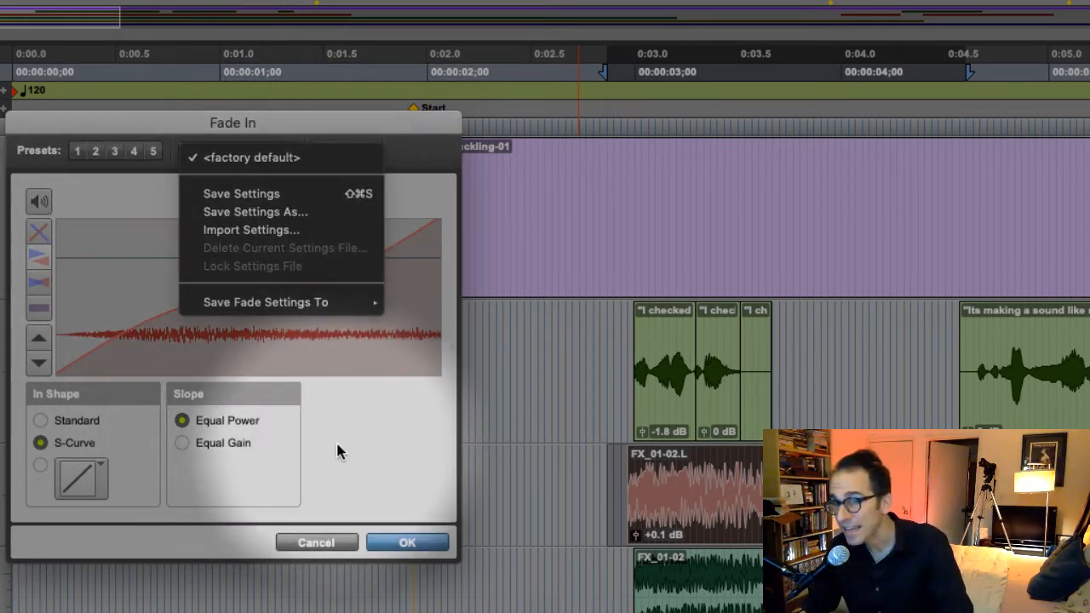
left_click(336, 440)
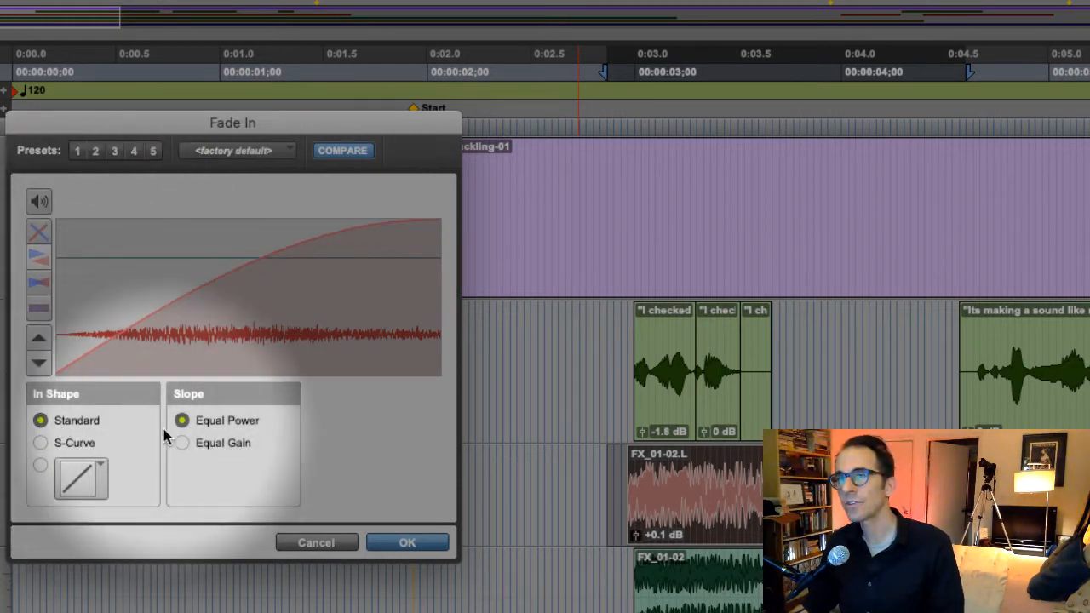
Apply the fade-in with a Standard shape and Equal Gain slope, and play it back from just before the clip
left_click(185, 443)
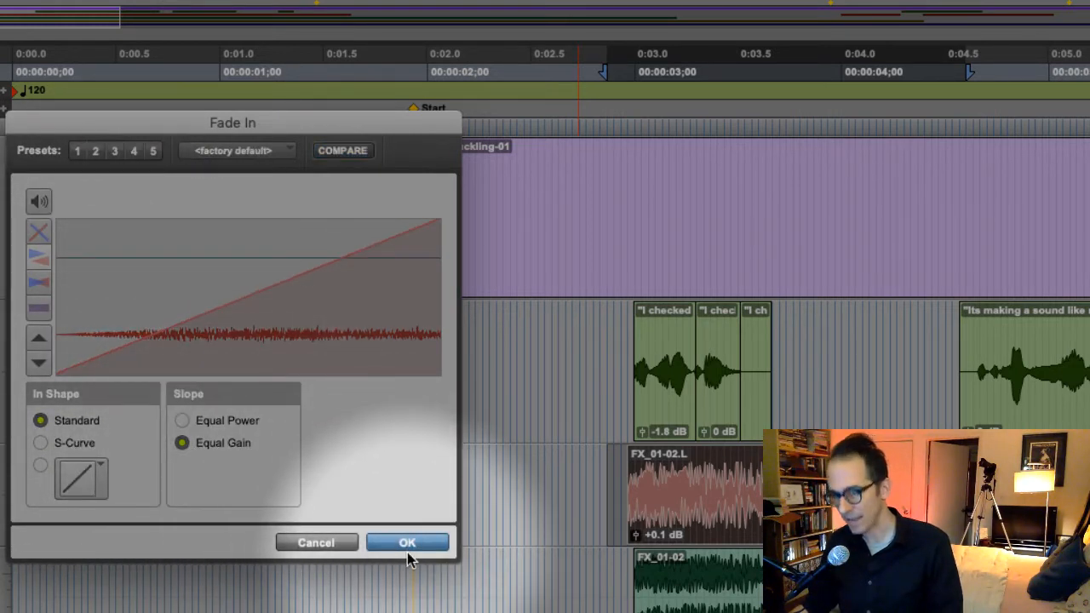
left_click(403, 545)
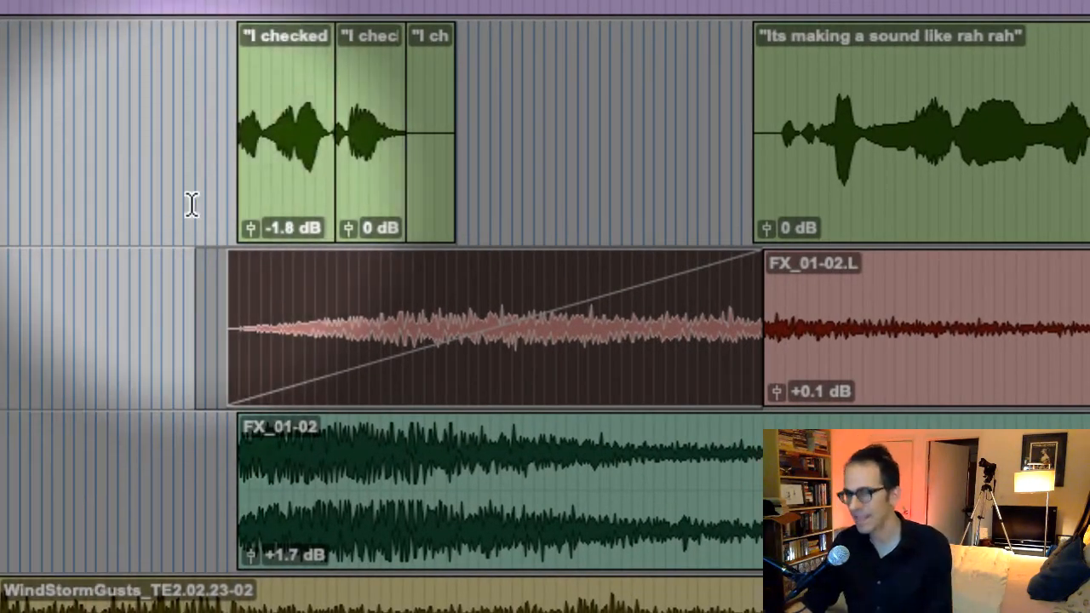
left_click(21, 351)
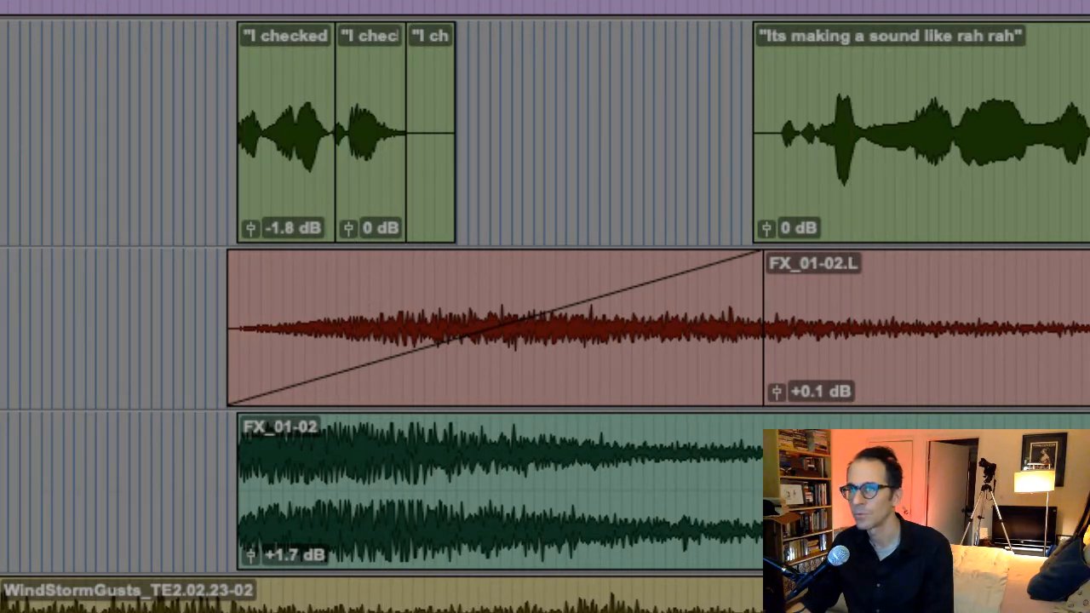
key("space")
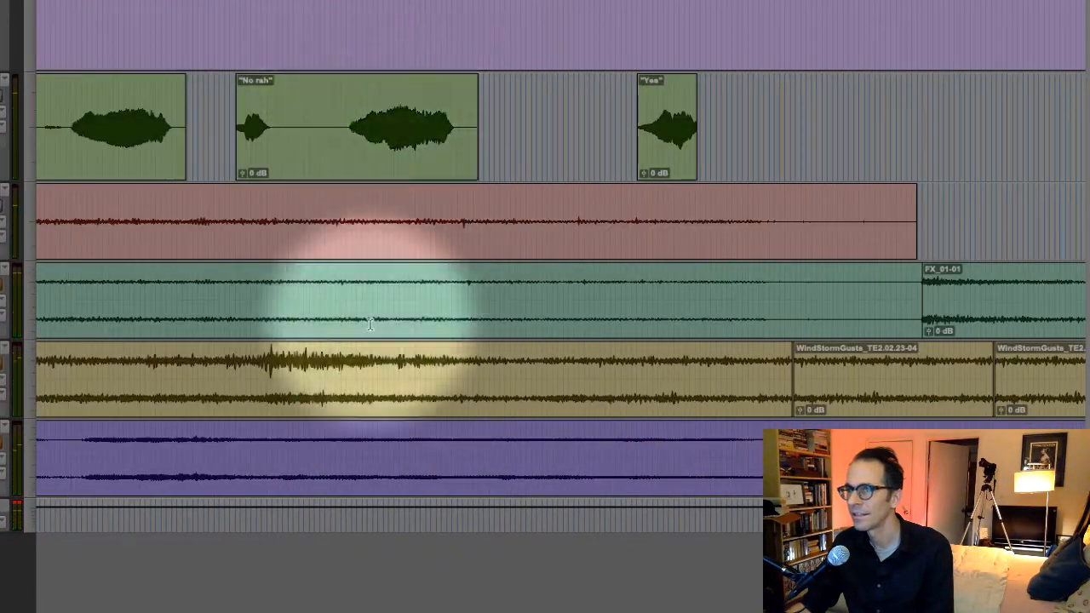
scroll(134, 596, "left", 10)
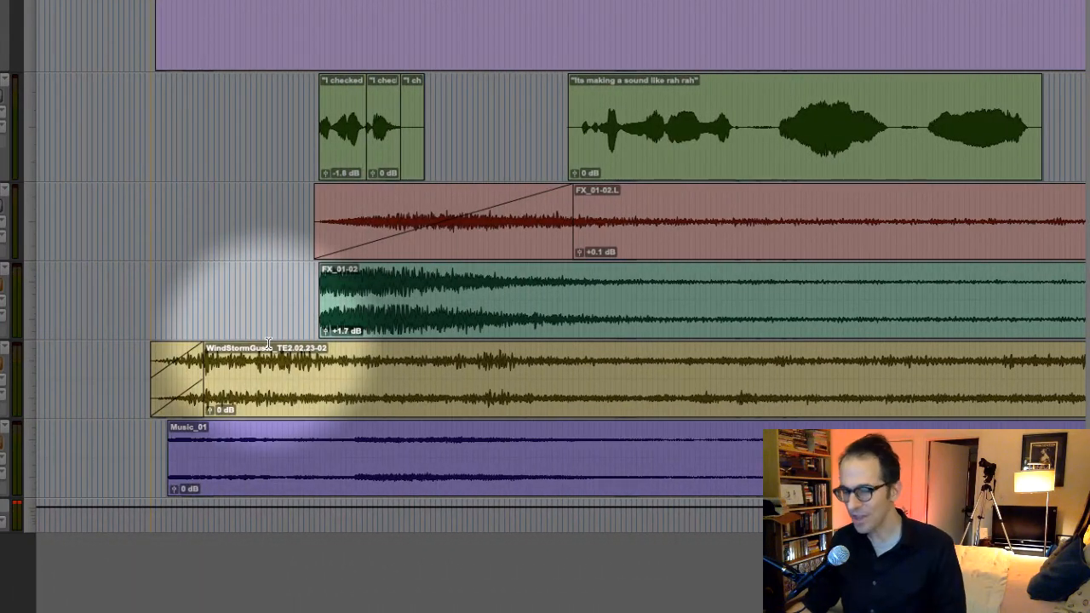
Undo the fade-in on the FX_01-02.L clip and activate the Smart Tool
key("ctrl+z")
left_click(248, 236)
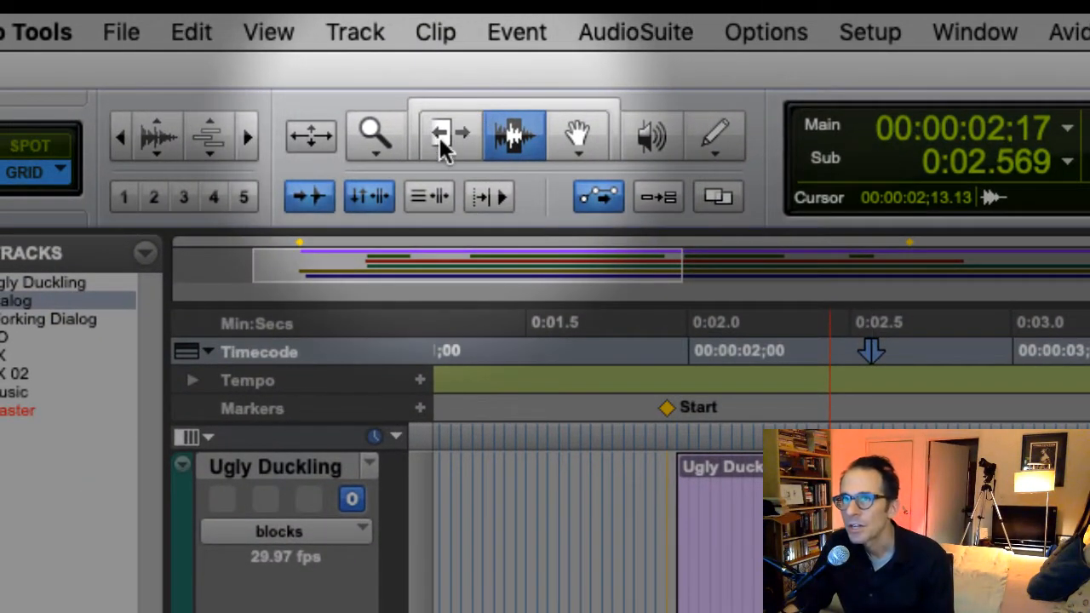
left_click(512, 136)
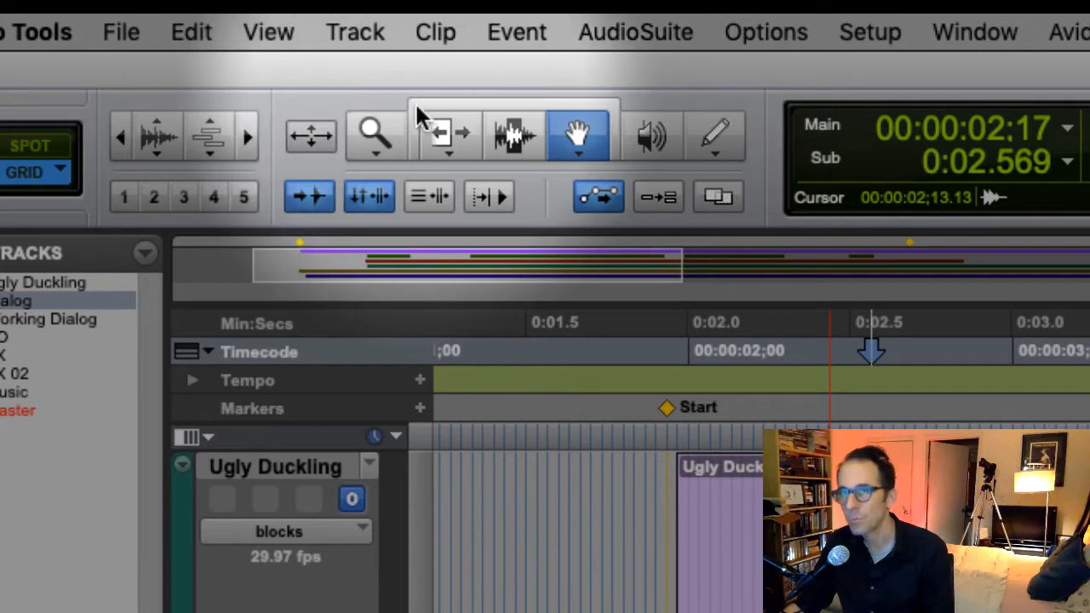
left_click(462, 100)
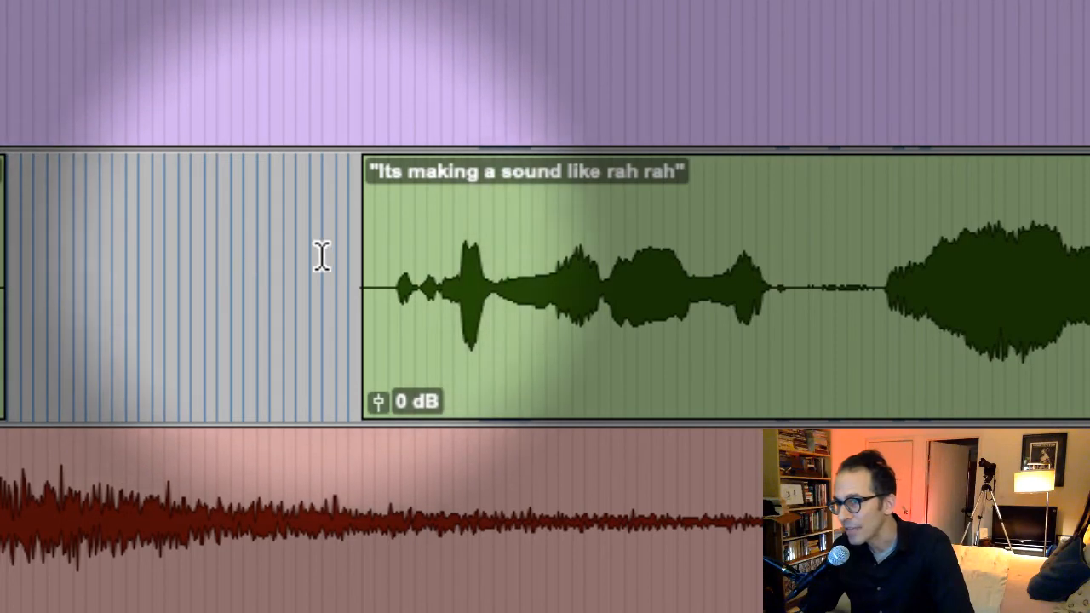
Trim one frame off the start of the "Its making a sound like rah rah" clip and move the clip earlier on the Dialog track
mouse_move(376, 254)
left_mouse_down()
mouse_move(489, 255)
mouse_move(373, 255)
left_mouse_up()
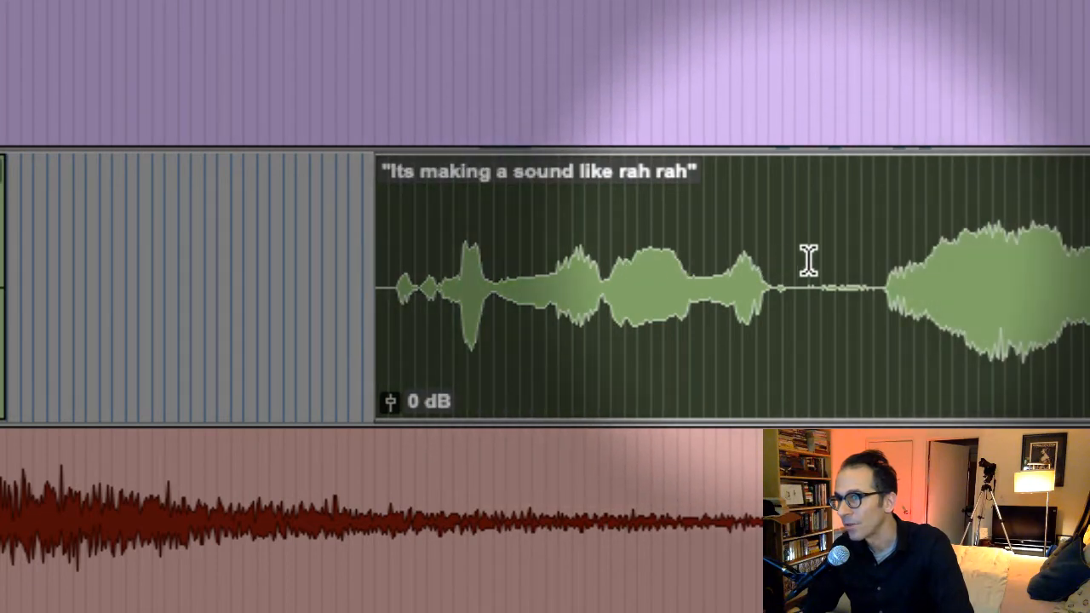
left_click(809, 261)
left_click_drag(812, 261, 977, 276)
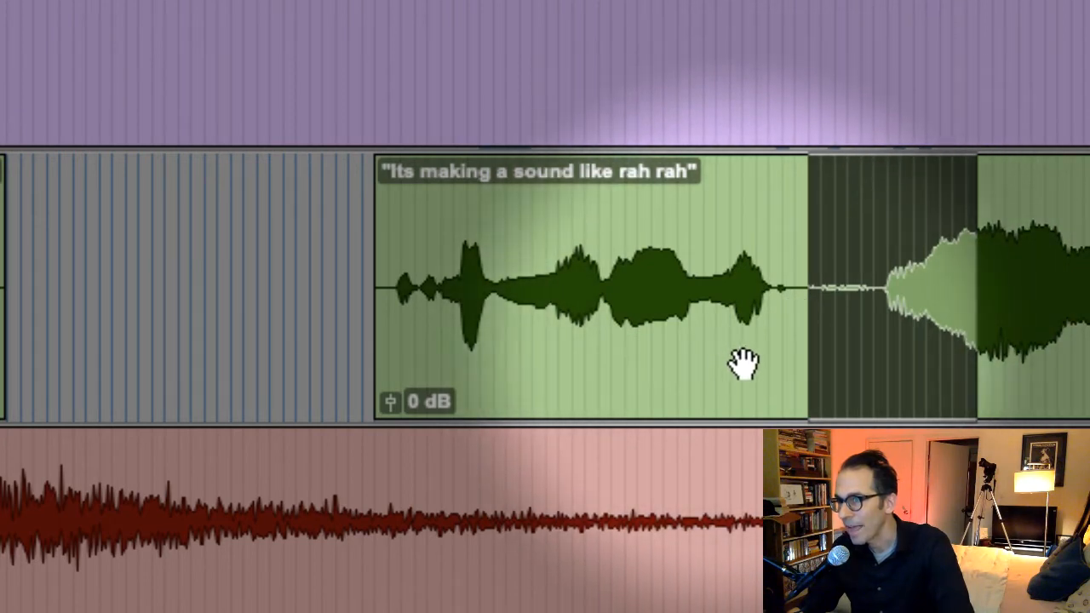
left_click_drag(738, 358, 562, 280)
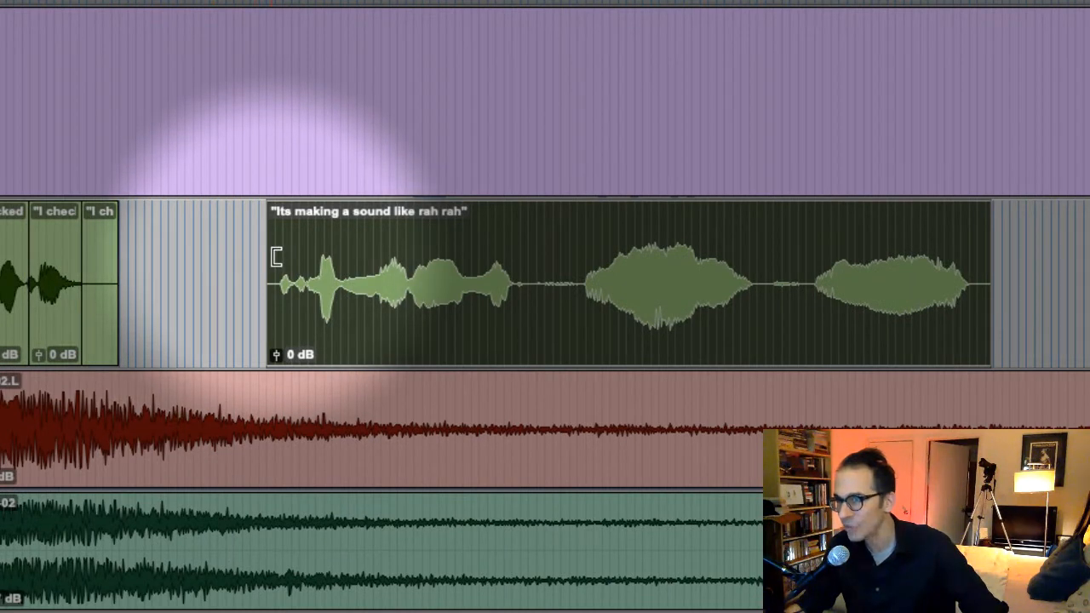
Select the first "rah" inside the "Its making a sound like rah rah" clip, and move the whole clip about eight frames earlier
left_click(552, 264)
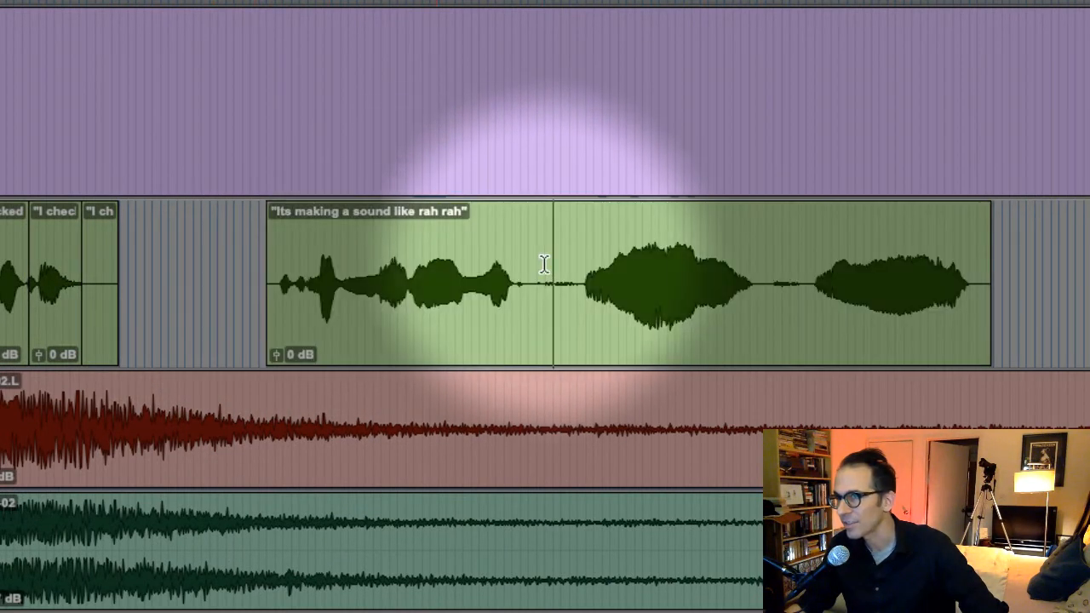
left_click_drag(528, 265, 645, 265)
left_click_drag(527, 257, 732, 264)
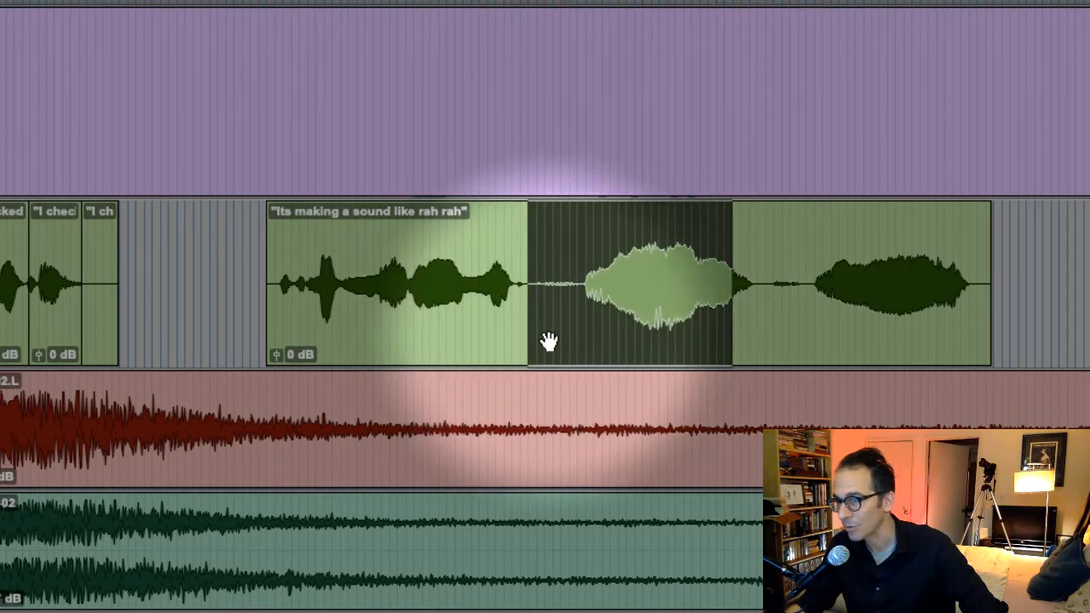
left_click_drag(549, 340, 479, 335)
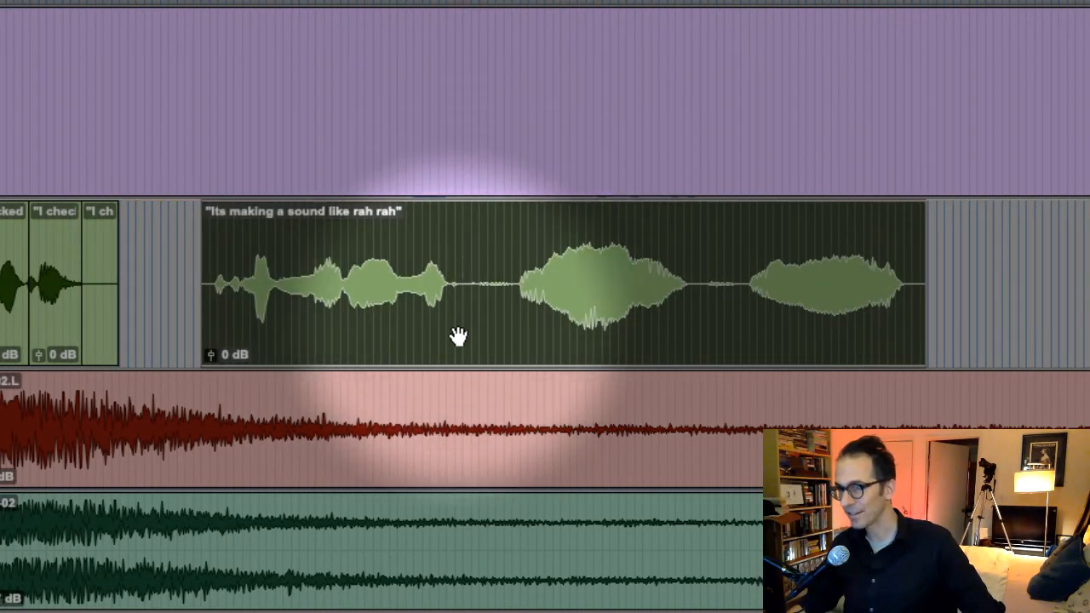
left_click(162, 256)
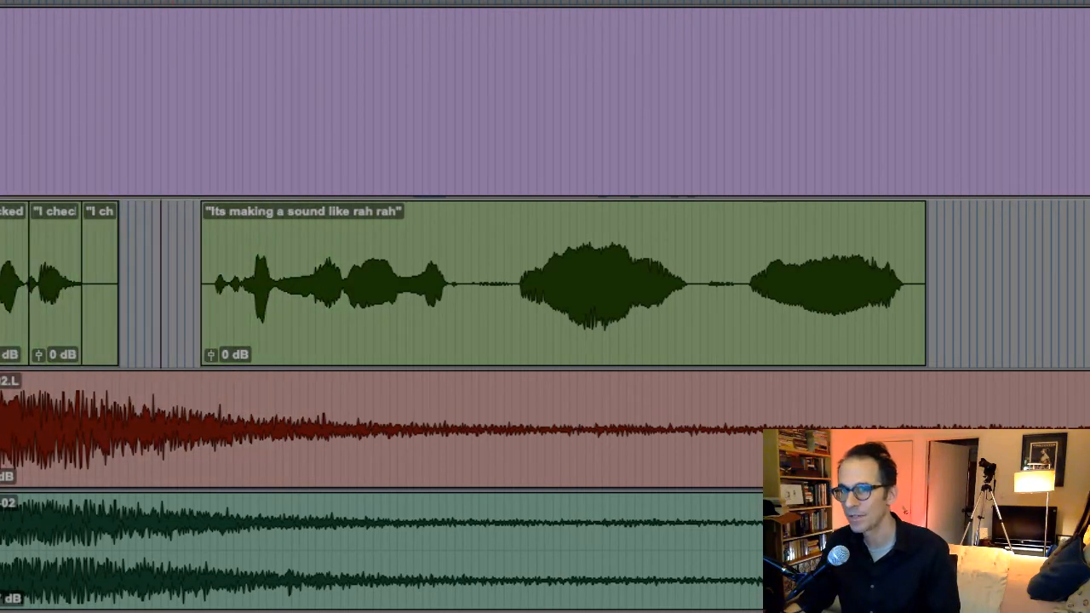
Enlarge the VO track and fade in the FX_01-02.L clip up to the opening words of the "Its making a sound like rah rah" clip
left_click_drag(1, 490, 1, 584)
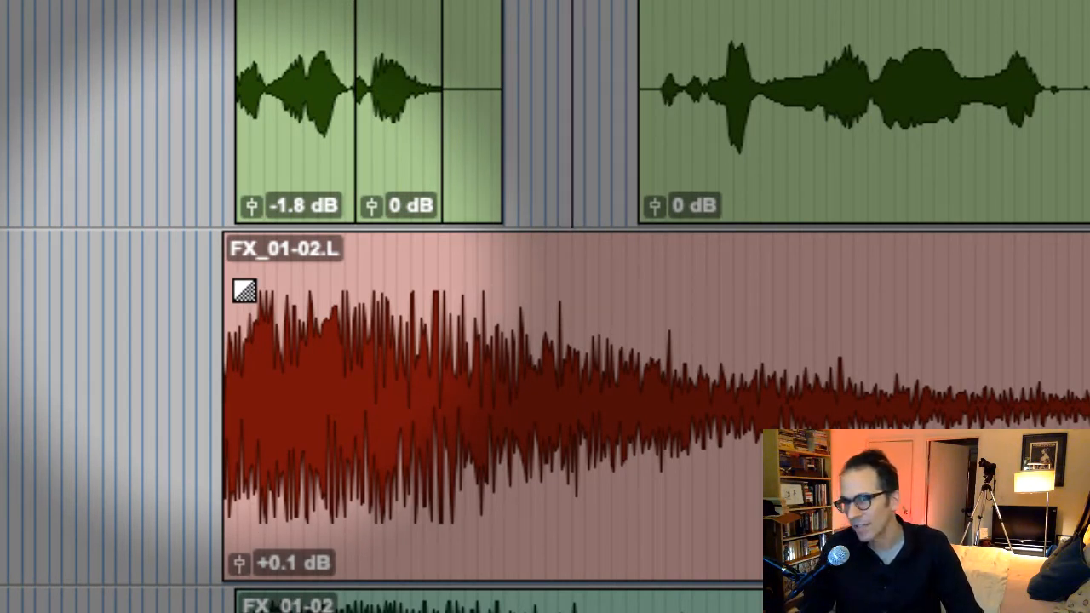
mouse_move(245, 292)
left_mouse_down()
mouse_move(1051, 284)
mouse_move(716, 298)
mouse_move(890, 298)
left_mouse_up()
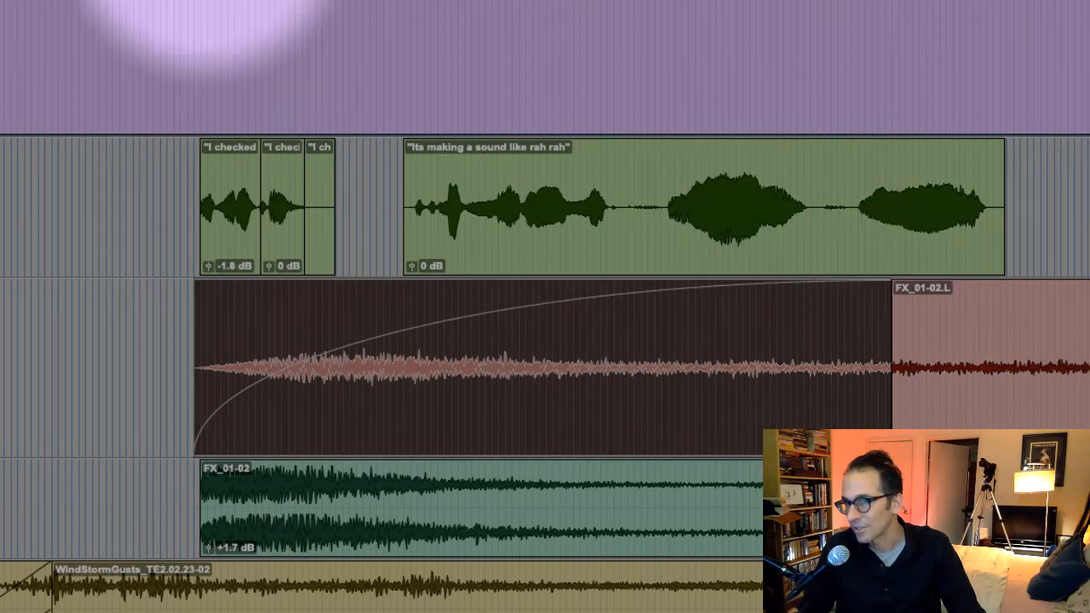
left_click_drag(887, 330, 504, 352)
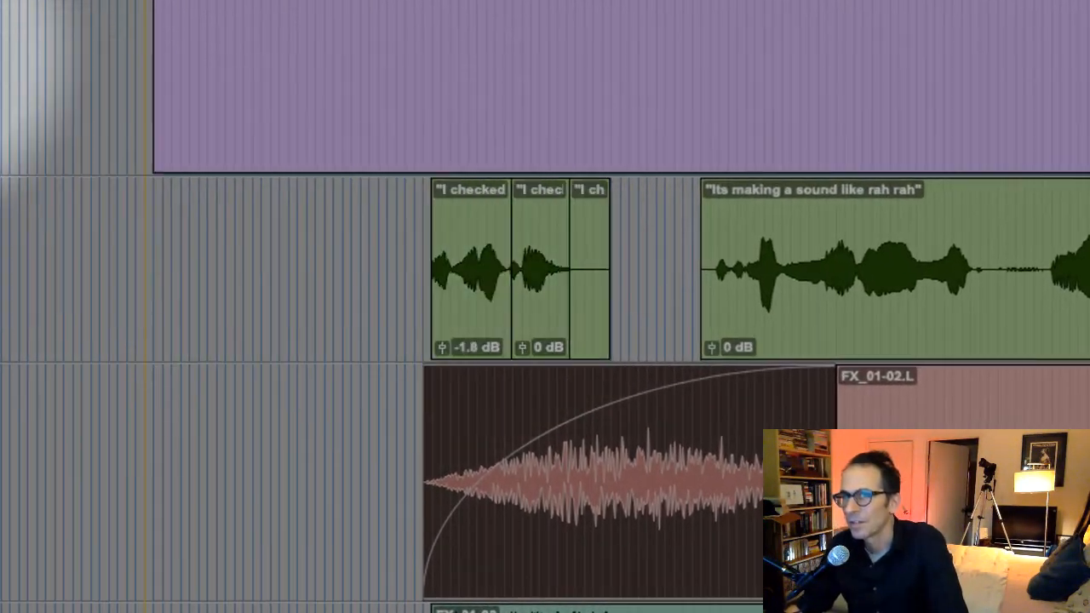
Select one frame inside the first "I checked that already" clip on the Dialog track, followed by the whole clip
scroll(546, 306, "right", 2)
key("t")
scroll(509, 195, "right", 3)
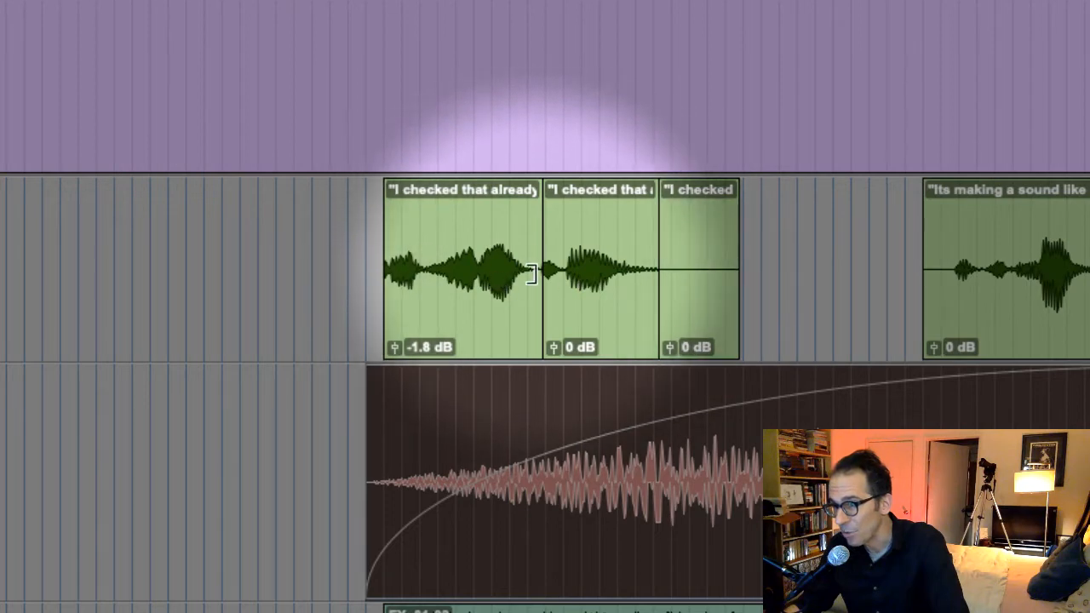
left_click(440, 253)
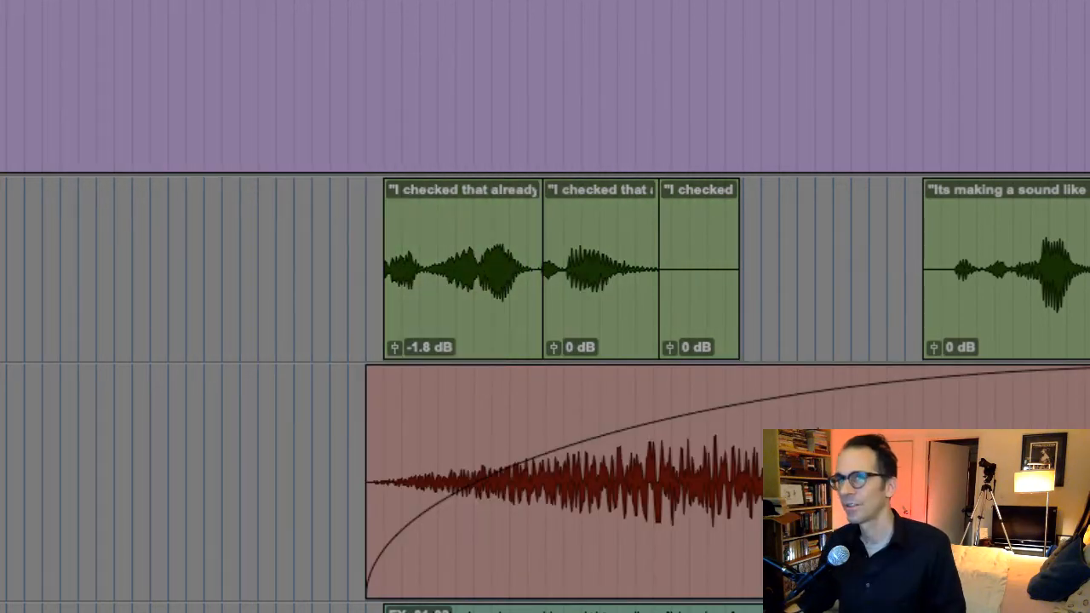
left_click(185, 247)
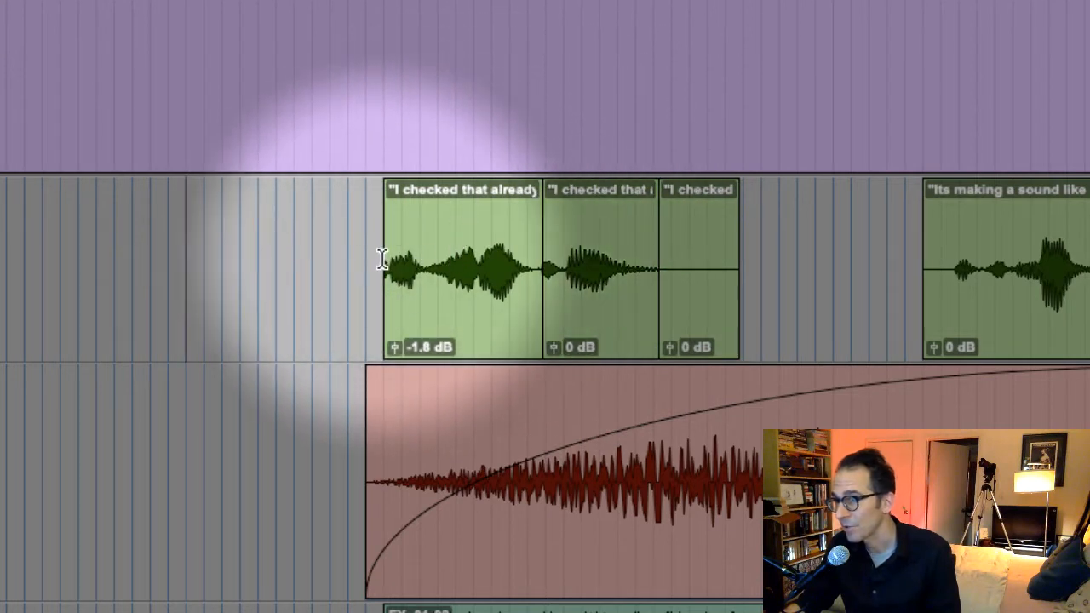
mouse_move(393, 253)
left_mouse_down()
mouse_move(418, 243)
mouse_move(389, 244)
left_mouse_up()
left_click(444, 217)
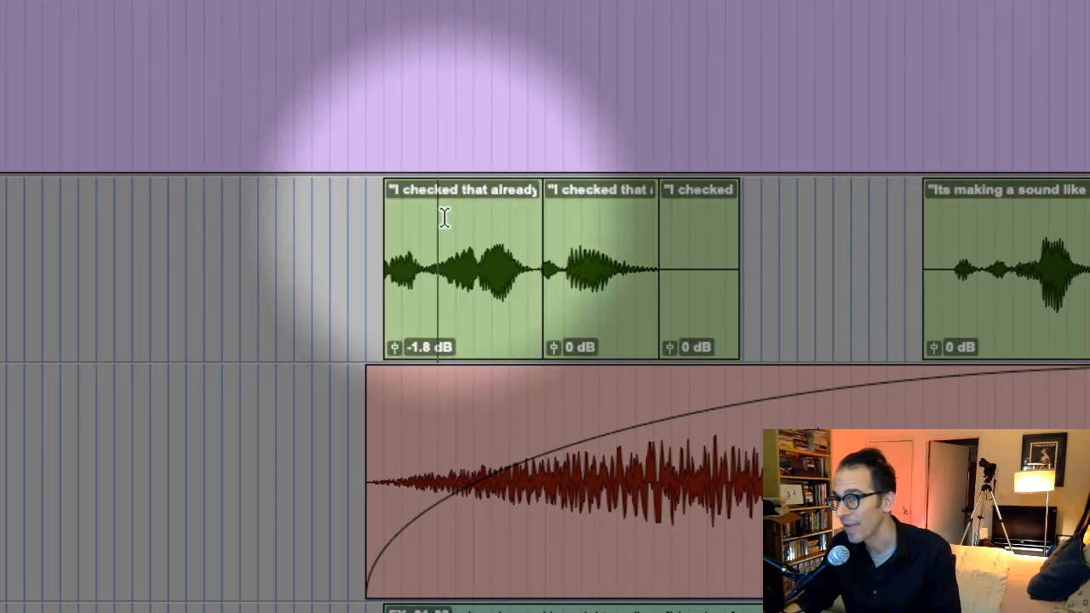
mouse_move(443, 230)
left_mouse_down()
mouse_move(486, 231)
mouse_move(456, 232)
left_mouse_up()
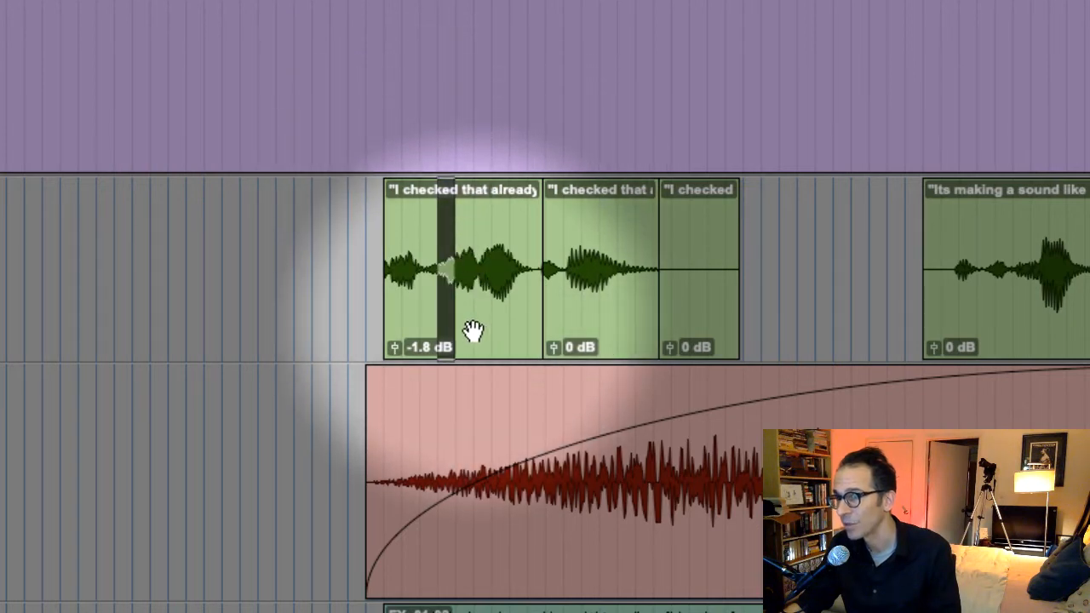
mouse_move(473, 332)
left_mouse_down()
mouse_move(433, 331)
mouse_move(465, 327)
left_mouse_up()
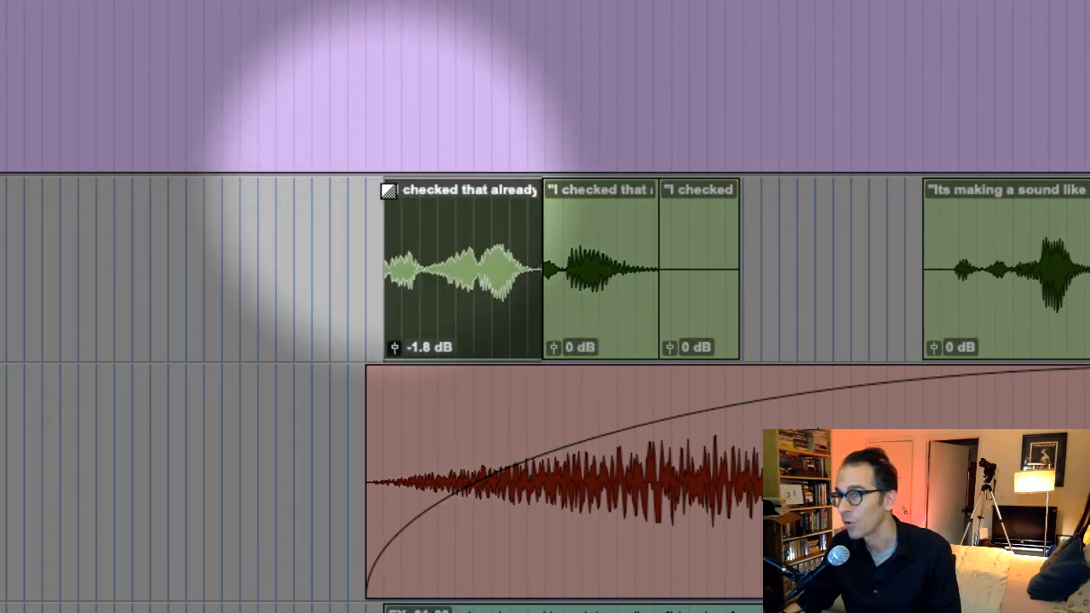
Try a fade-in on the first "I checked that already" clip and a very short crossfade at its join with the second clip
mouse_move(389, 190)
left_mouse_down()
mouse_move(432, 189)
mouse_move(498, 207)
mouse_move(446, 207)
mouse_move(489, 212)
left_mouse_up()
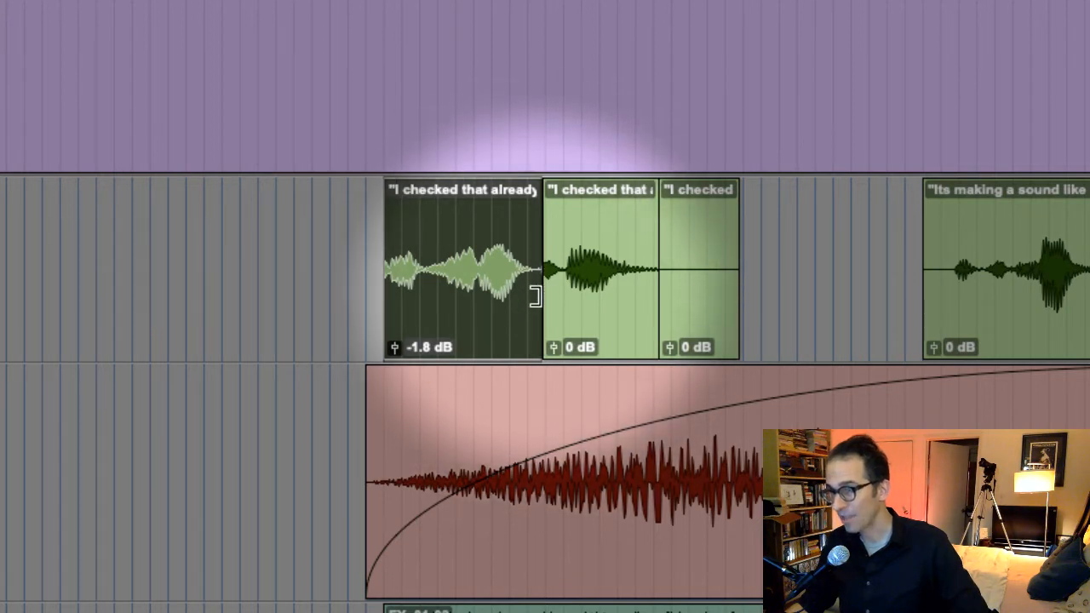
left_click(541, 343)
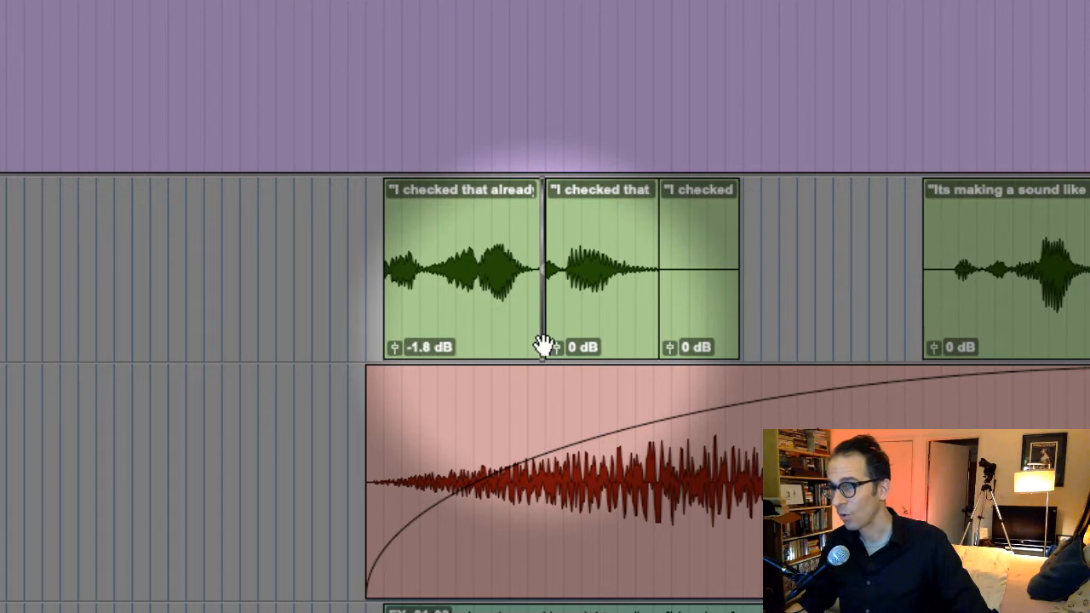
key("ctrl+z")
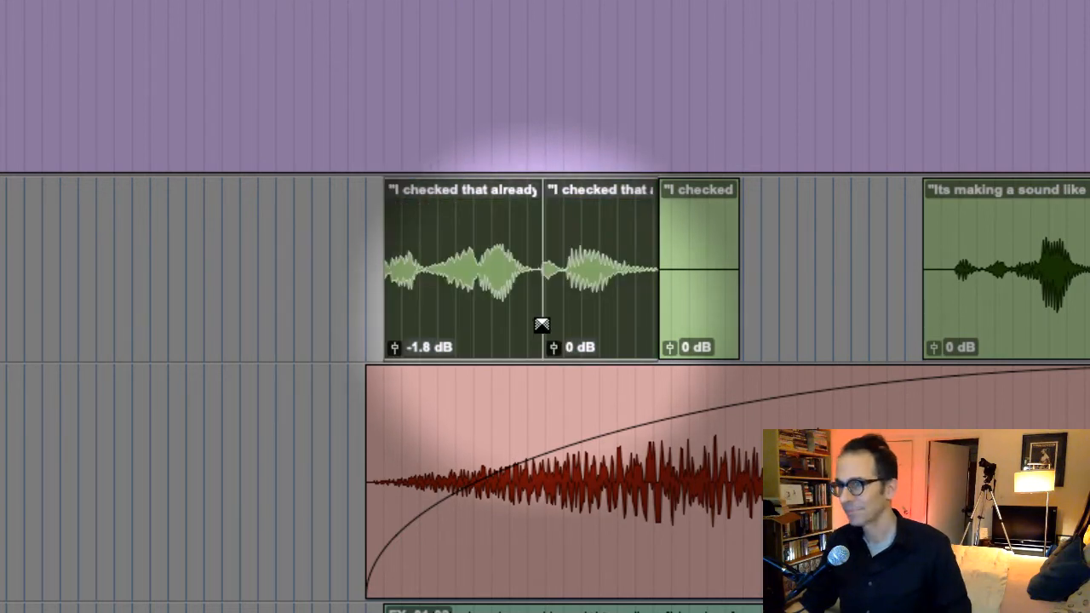
Try a crossfade about six frames long centred on the join of the first two "I checked" clips, and undo it
left_click_drag(543, 345, 605, 342)
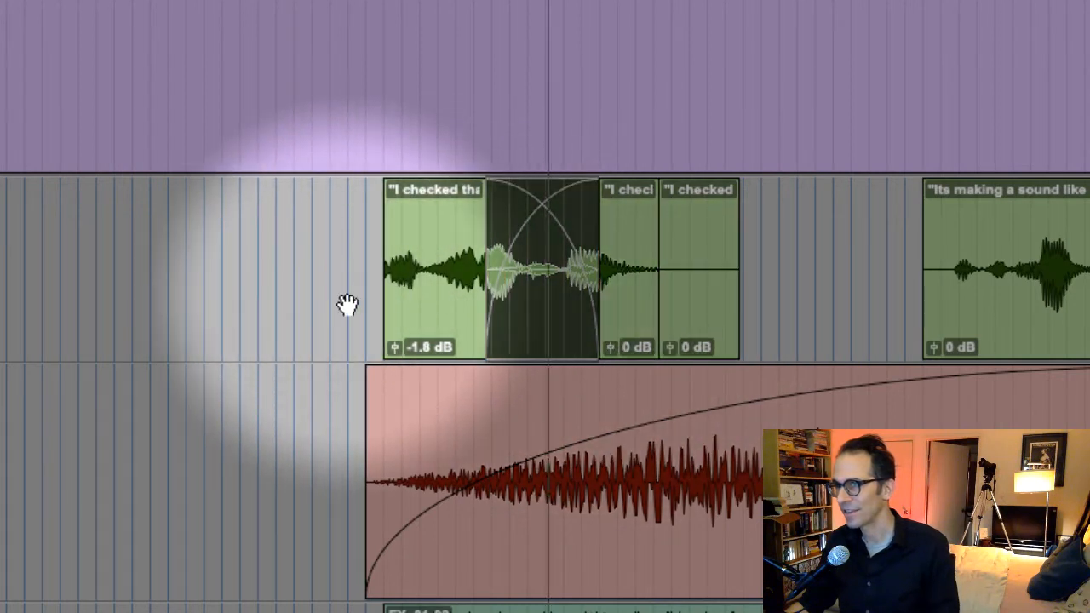
left_click(422, 322)
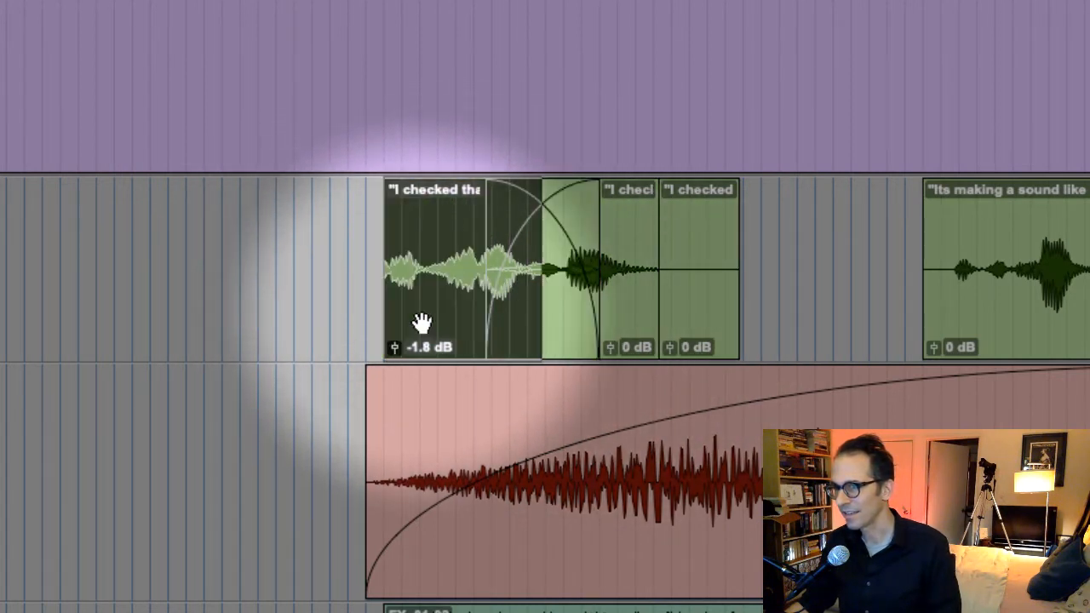
key("super+z")
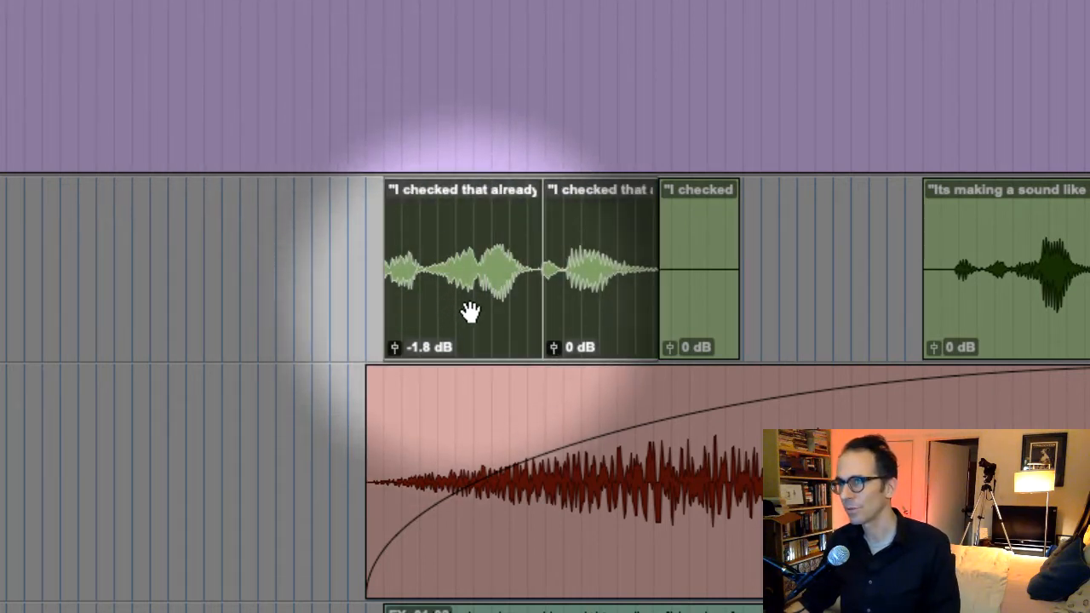
Try a longer crossfade over the same join, shorten both ends so it runs from 00:00:03:05 to 00:00:03:12, and undo it
left_click(543, 338)
left_click_drag(529, 339, 452, 335)
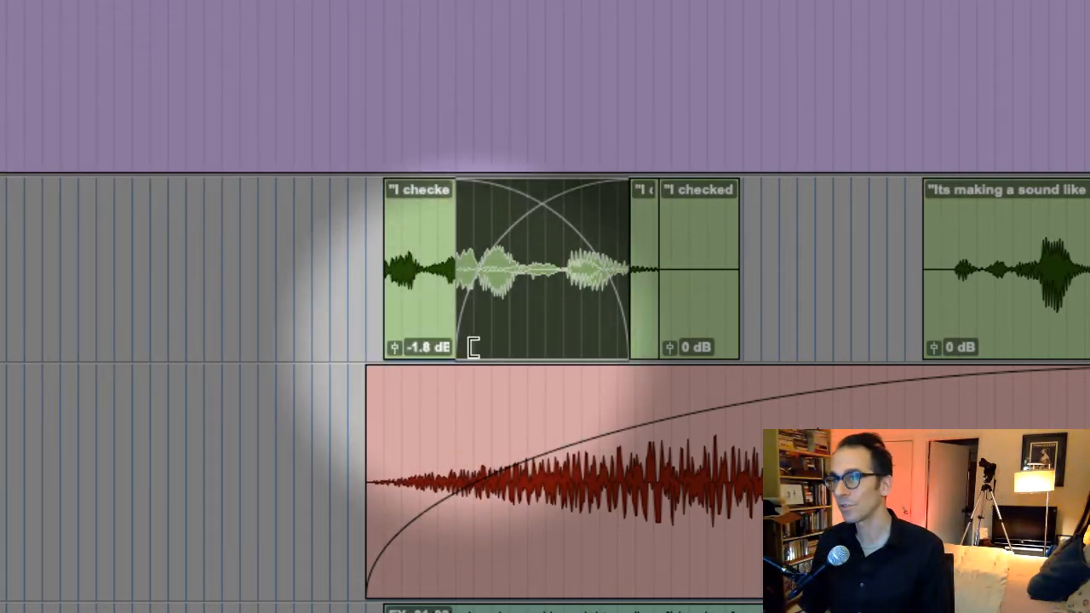
mouse_move(493, 238)
left_mouse_down()
mouse_move(516, 243)
mouse_move(479, 244)
left_mouse_up()
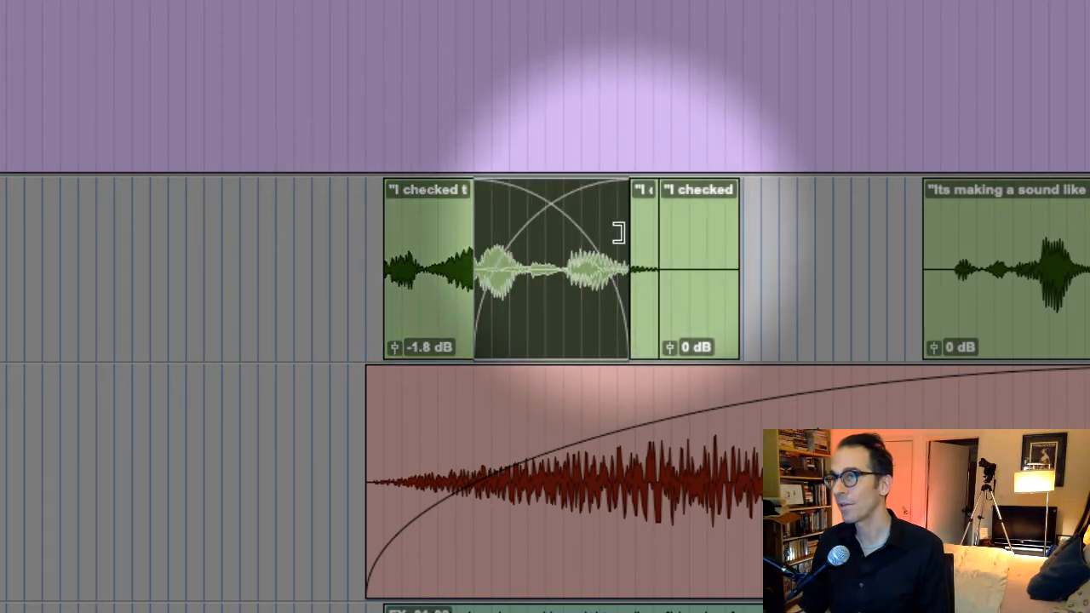
left_click_drag(619, 232, 596, 243)
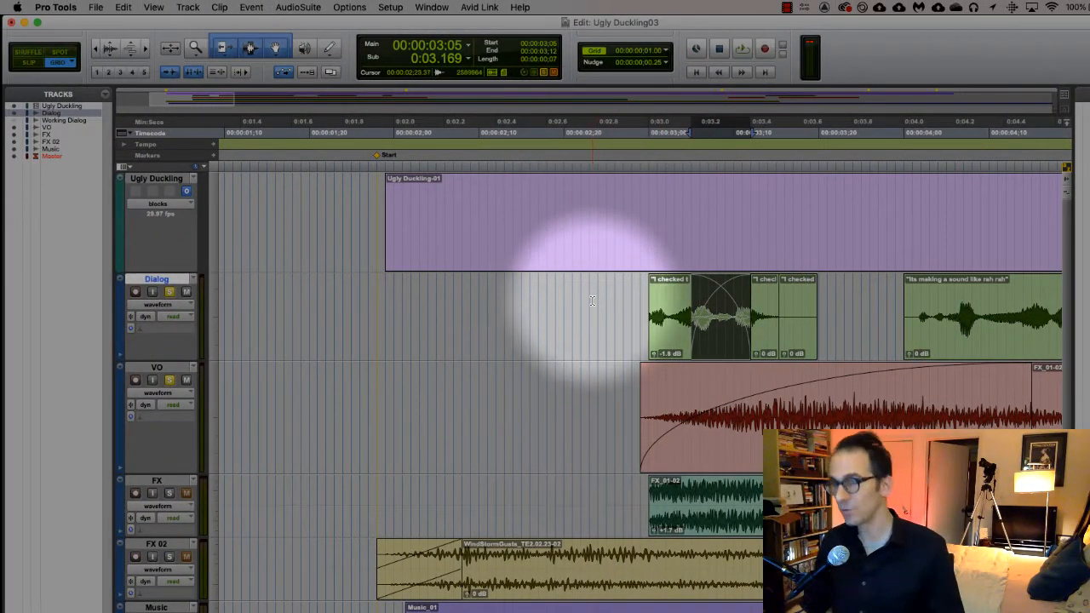
key("super+z")
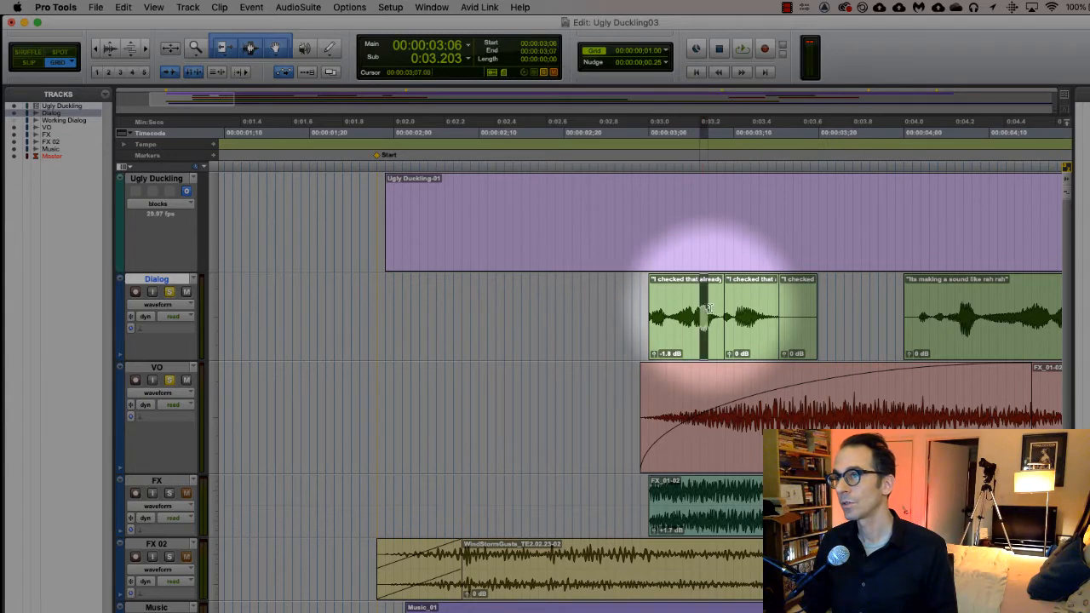
Try to create a Standard-shape, Equal Power crossfade over the Dialog join from 00:00:03:06 to 00:00:03:12 through the Crossfade settings
left_click_drag(708, 309, 746, 313)
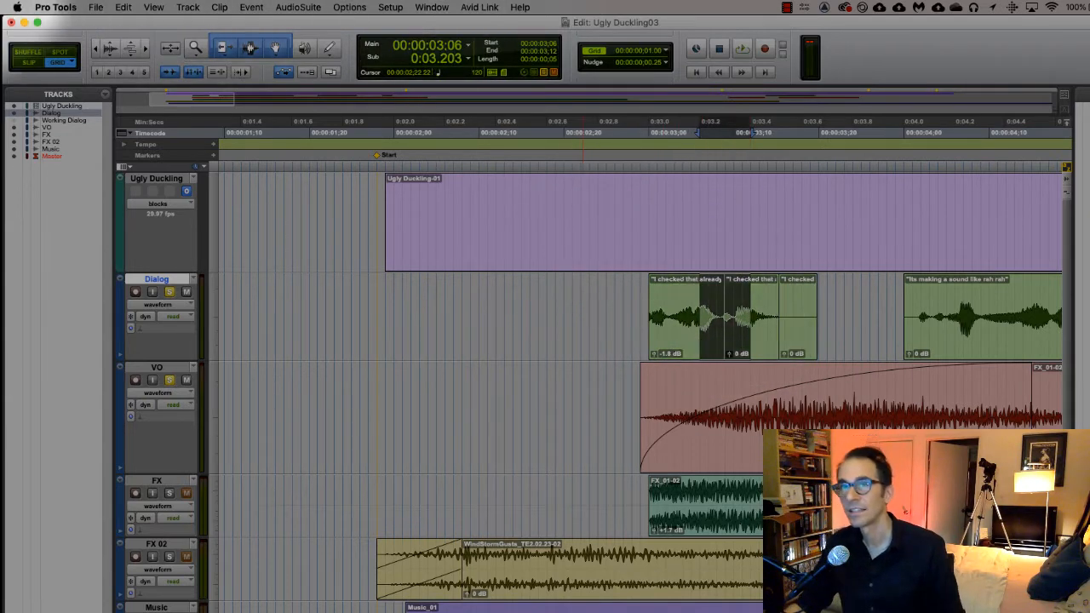
left_click(123, 7)
mouse_move(243, 434)
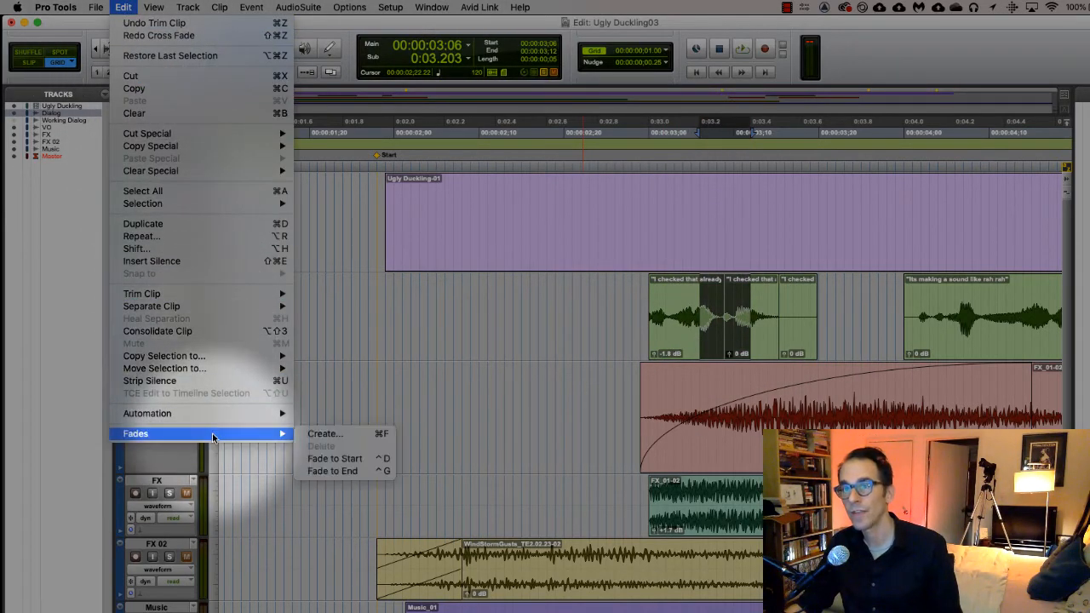
left_click(325, 435)
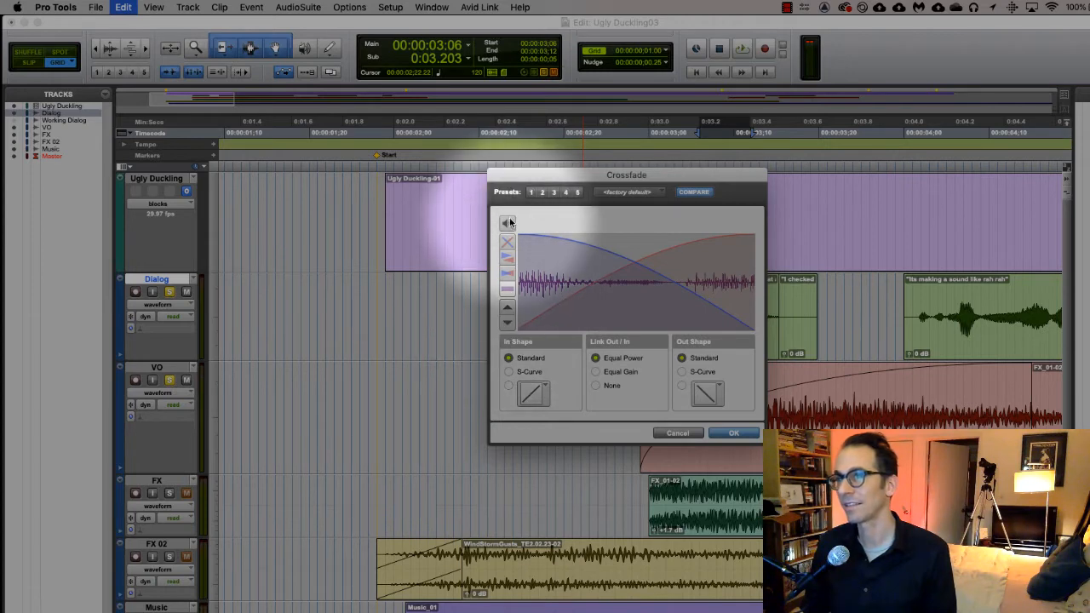
left_click(728, 433)
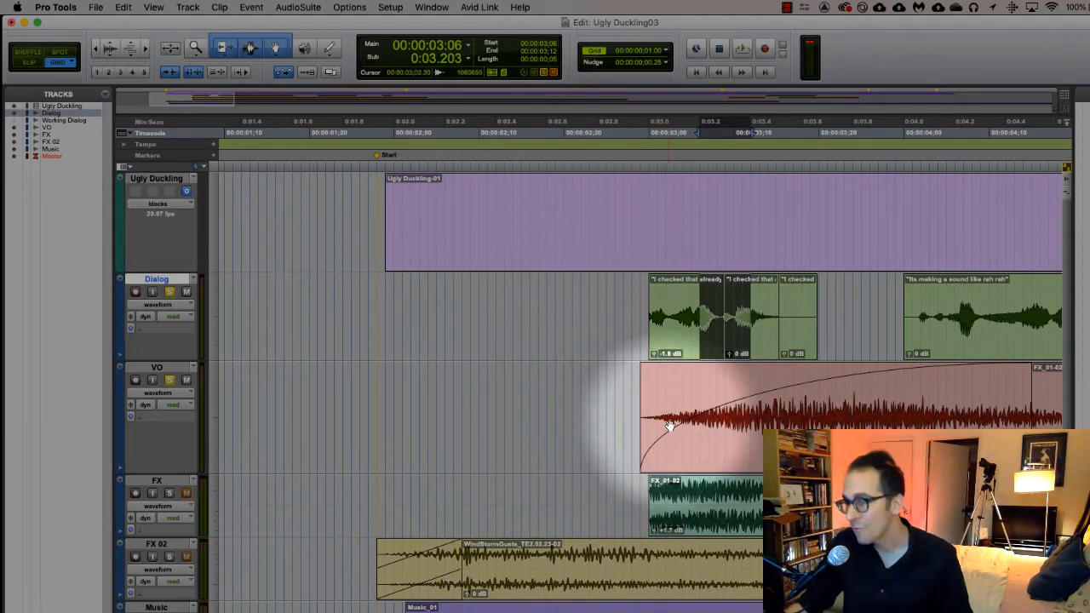
Look through the track view options available on the VO and FX tracks, keeping waveform view
left_click(99, 49)
left_click(99, 48)
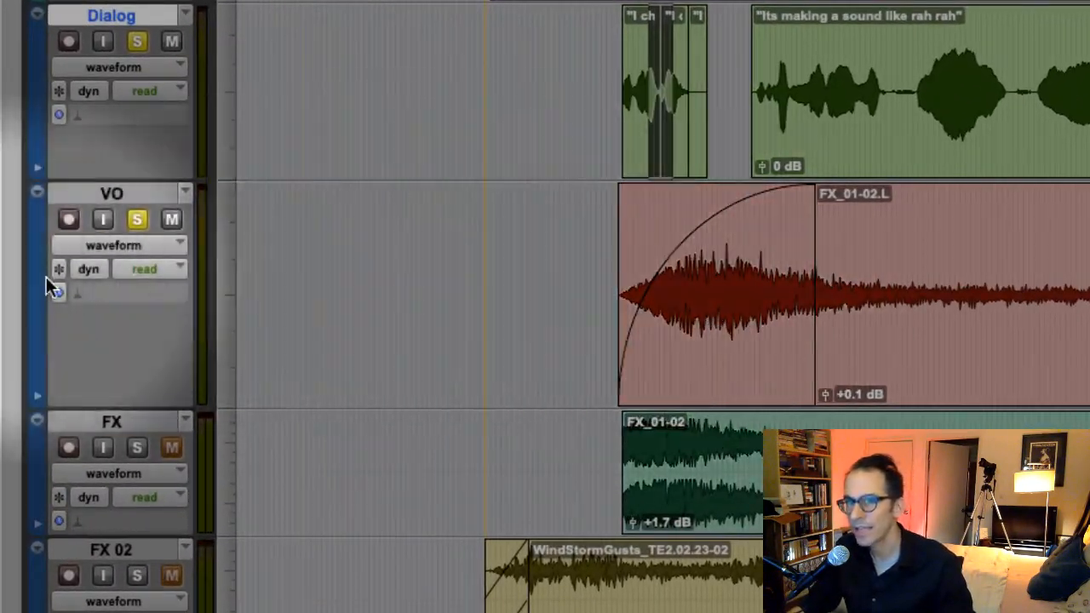
left_click(104, 244)
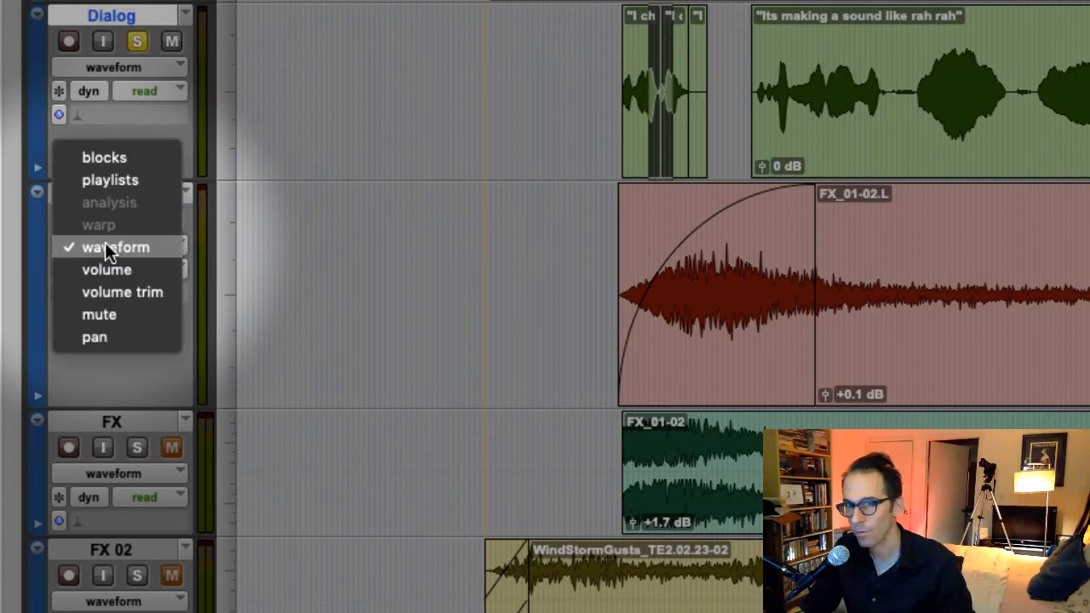
left_click(108, 246)
left_click(149, 477)
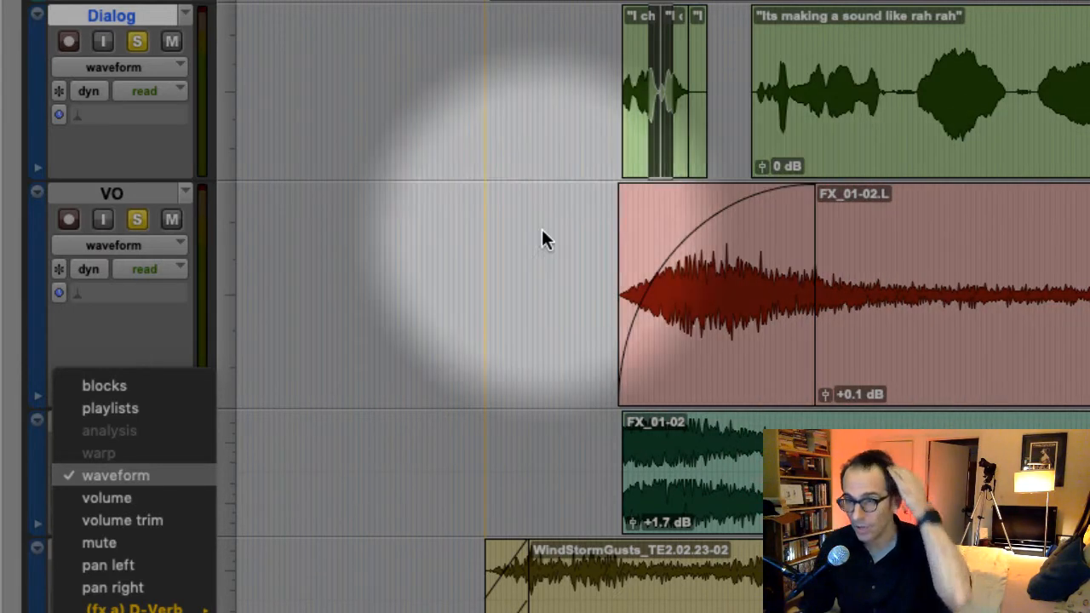
left_click(369, 261)
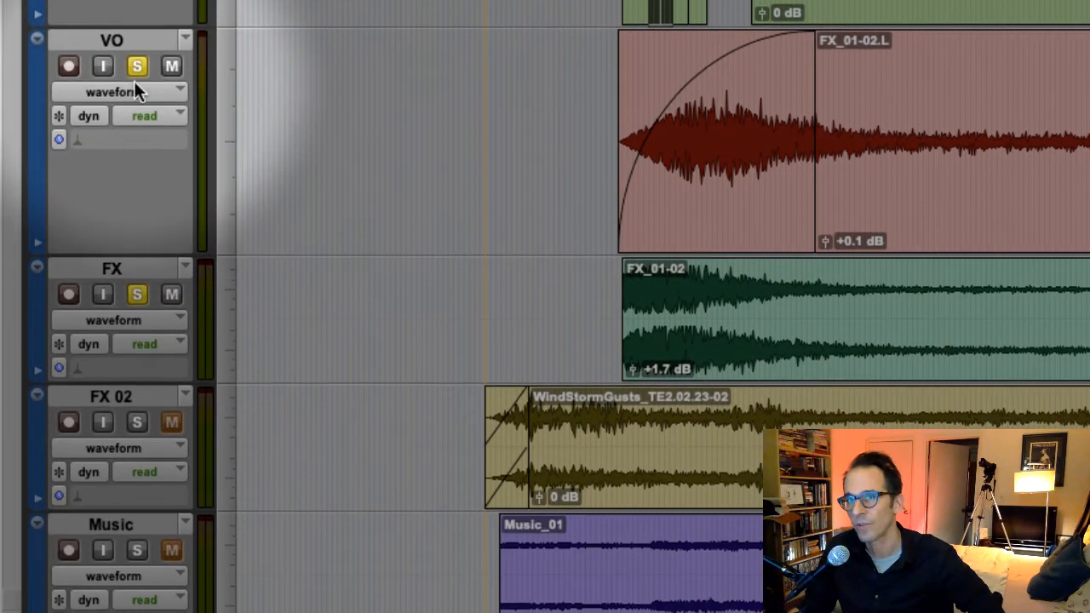
Solo and unmute the FX track and increase its track height
left_click(137, 448)
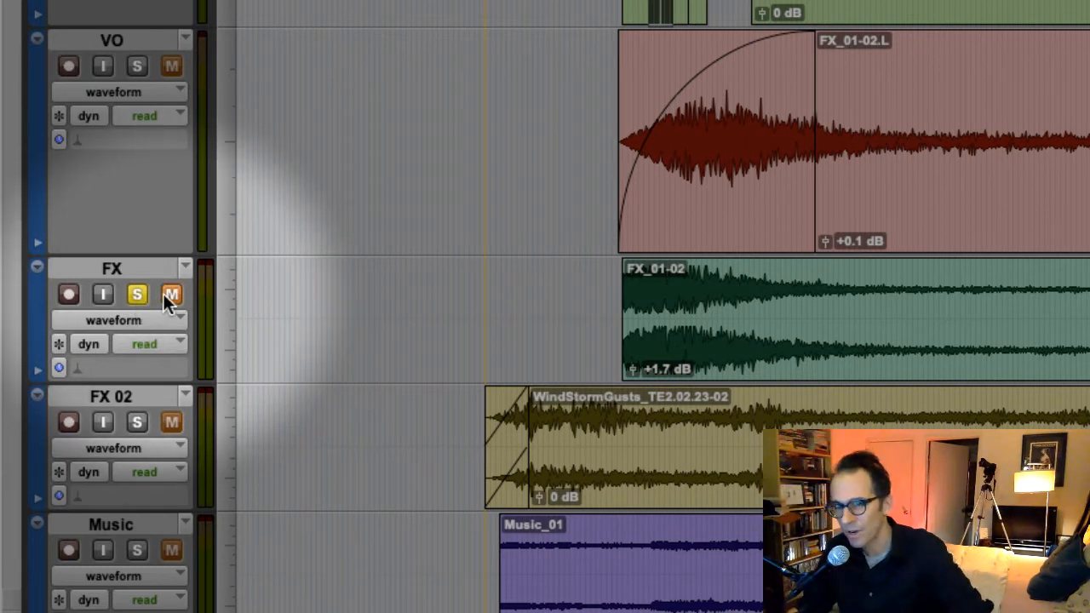
left_click(168, 295)
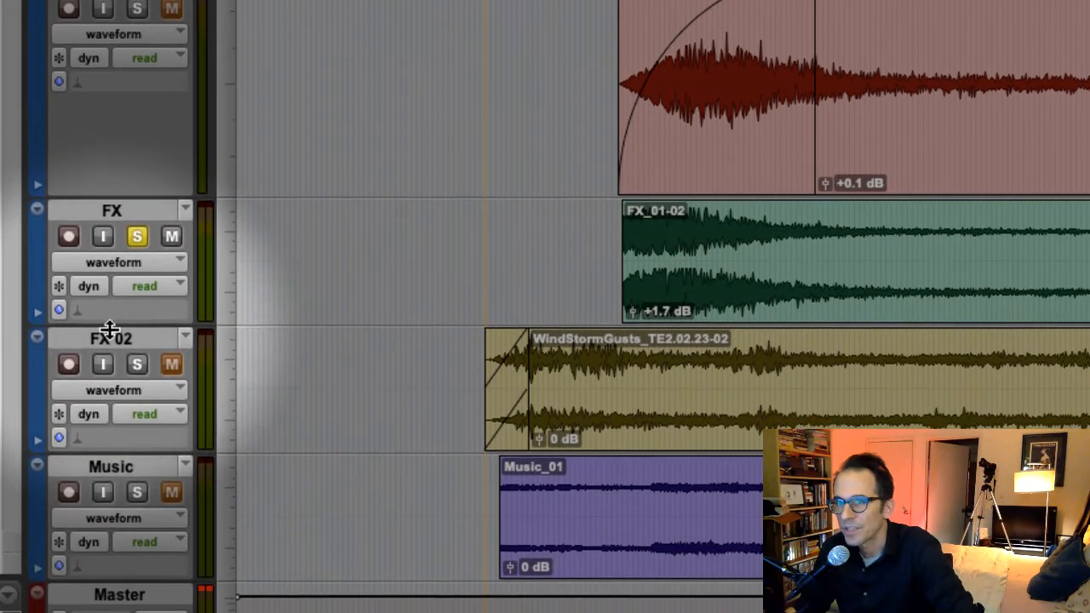
left_click_drag(112, 371, 102, 487)
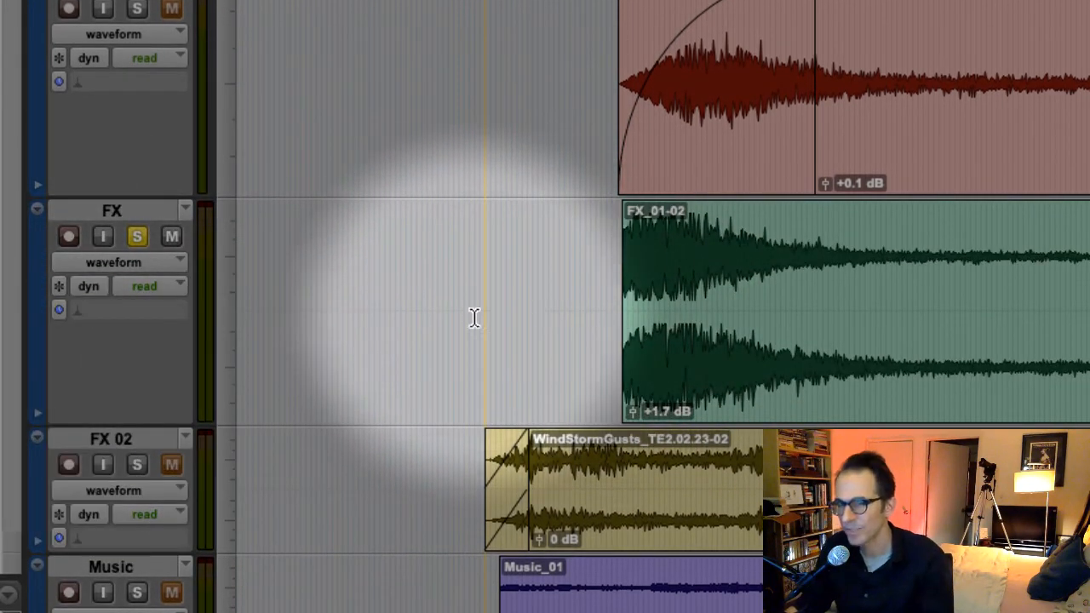
Select a range from before the FX_01-02 clip across its waveform and switch the FX track to volume view
left_click_drag(507, 292, 1089, 292)
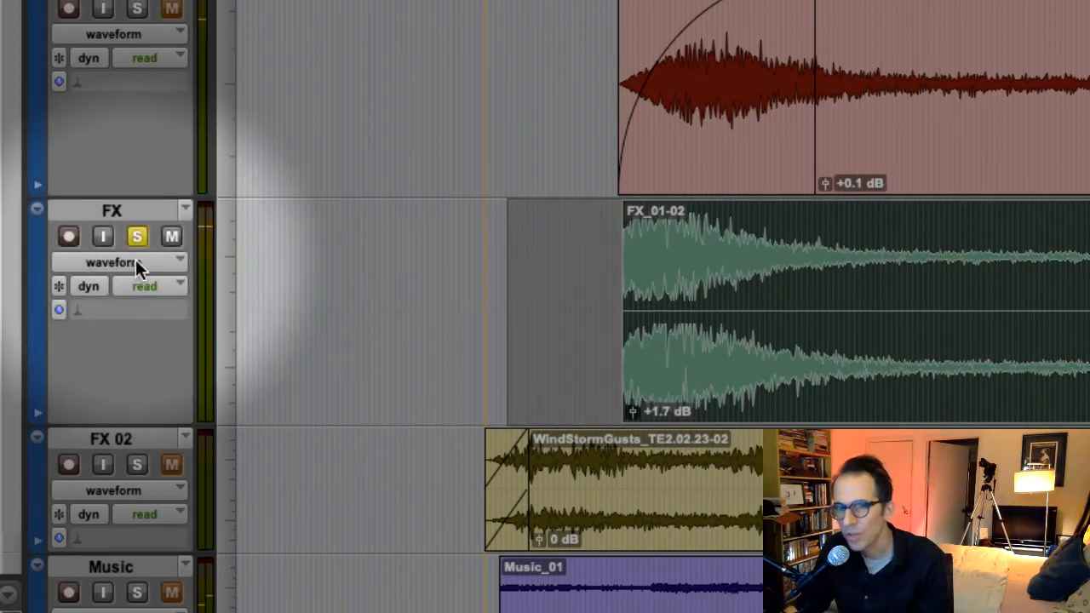
left_click(136, 262)
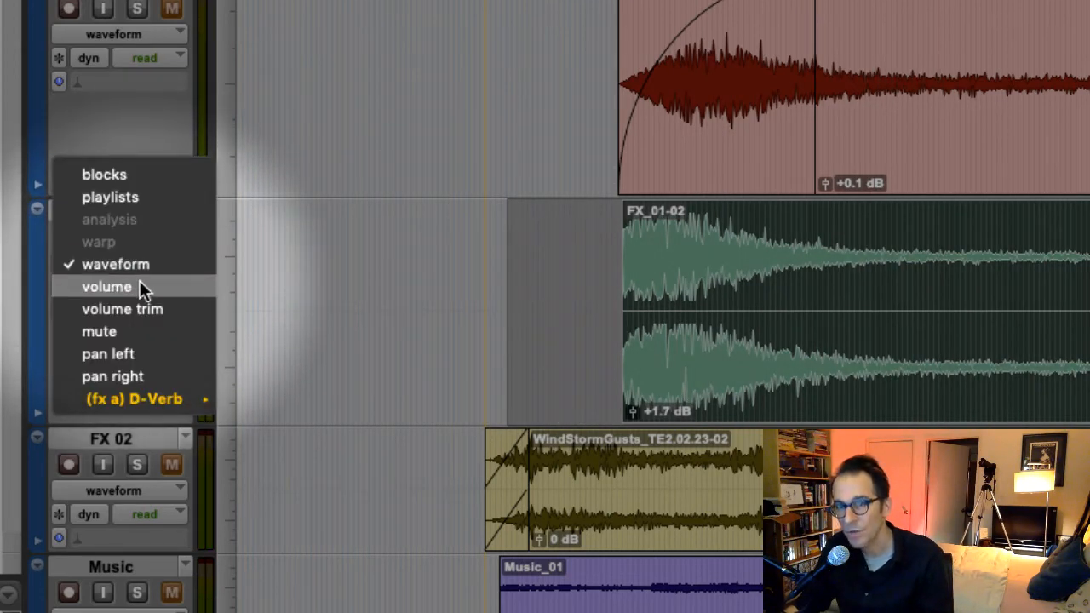
left_click(139, 287)
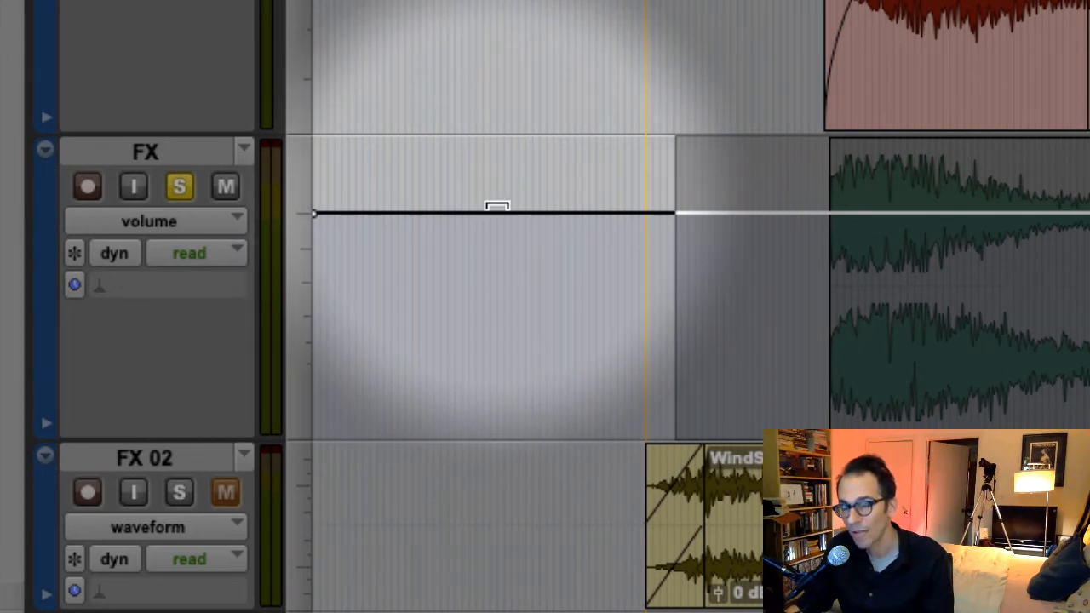
Lower the FX track's whole volume line to -11.5 dB and clear the range selection
mouse_move(497, 207)
left_mouse_down()
mouse_move(491, 308)
mouse_move(499, 215)
left_mouse_up()
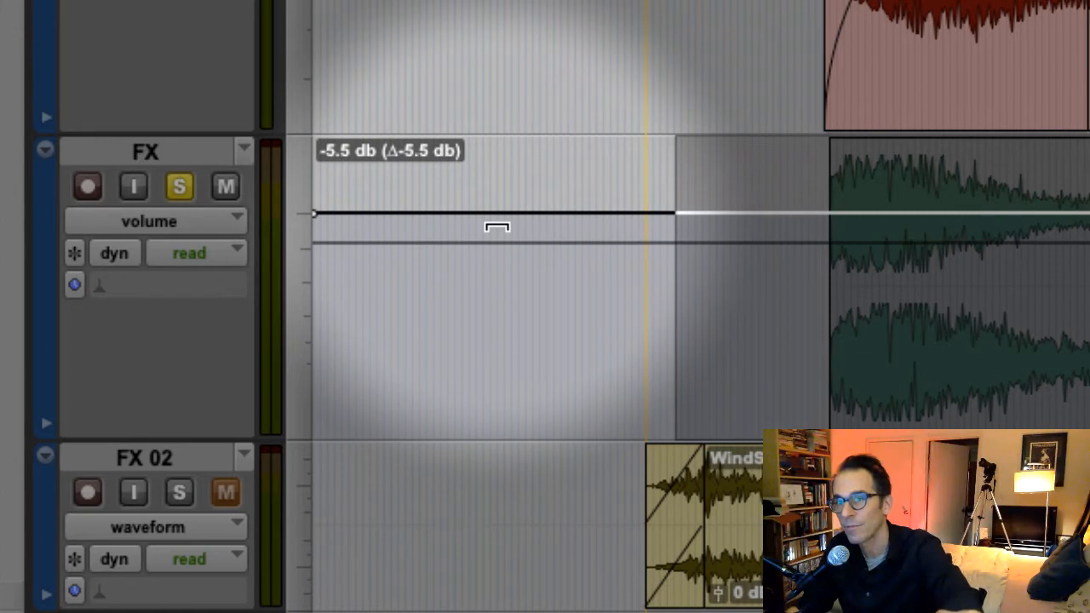
left_click_drag(497, 226, 497, 238)
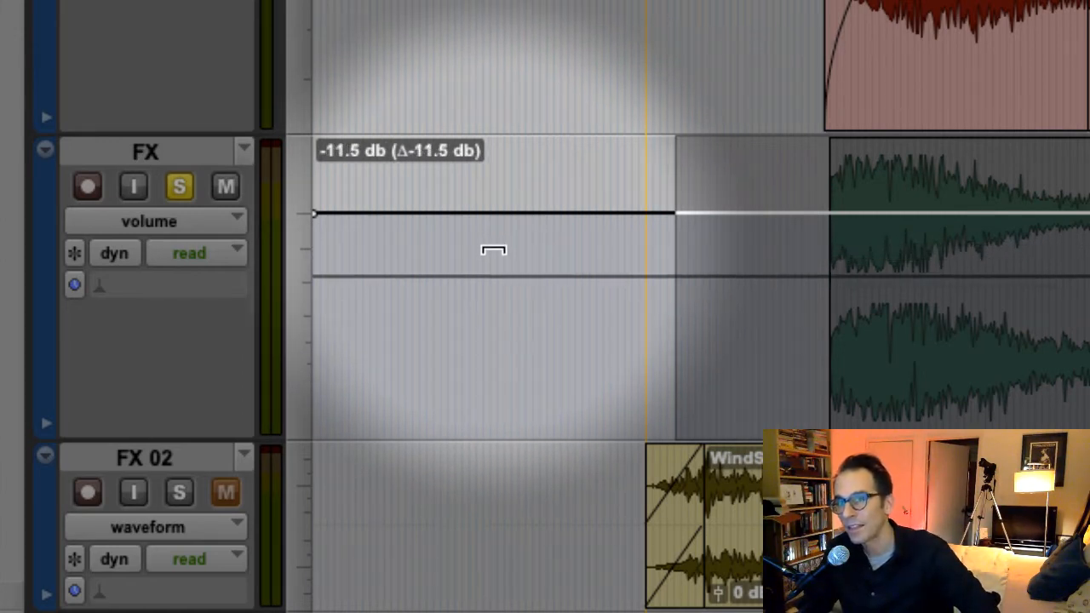
left_click_drag(494, 250, 494, 249)
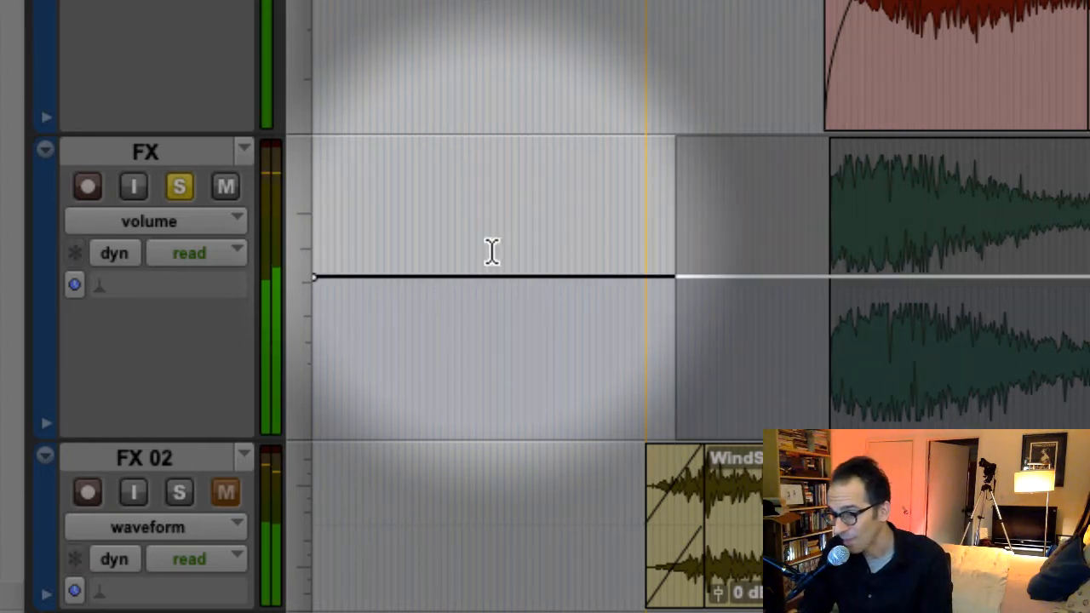
left_click(469, 260)
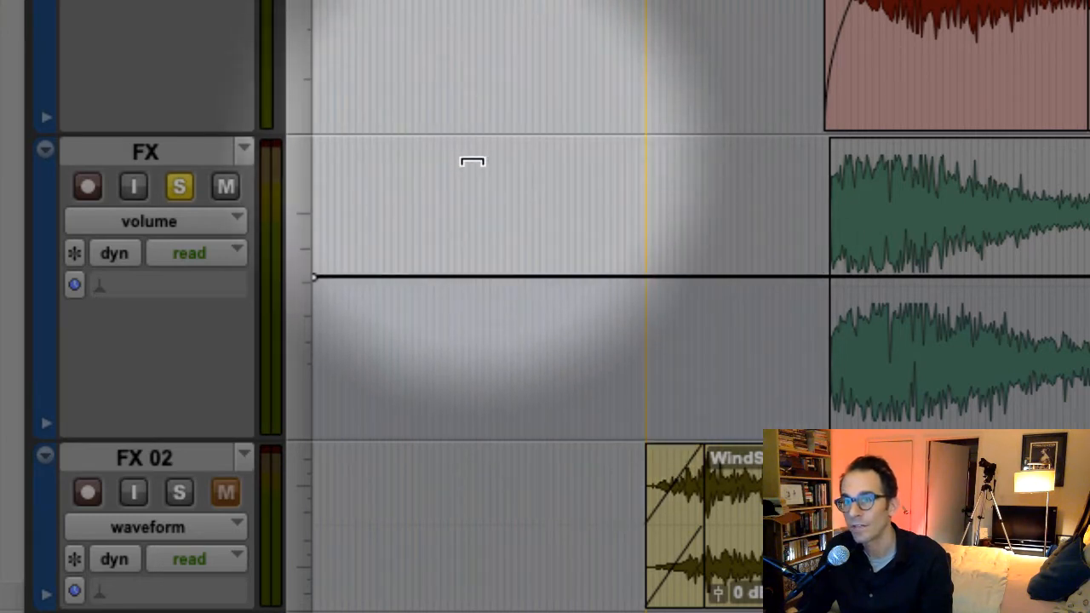
Move the FX track's whole volume line up and down, leaving it slightly below the middle of the track
left_click_drag(484, 276, 490, 192)
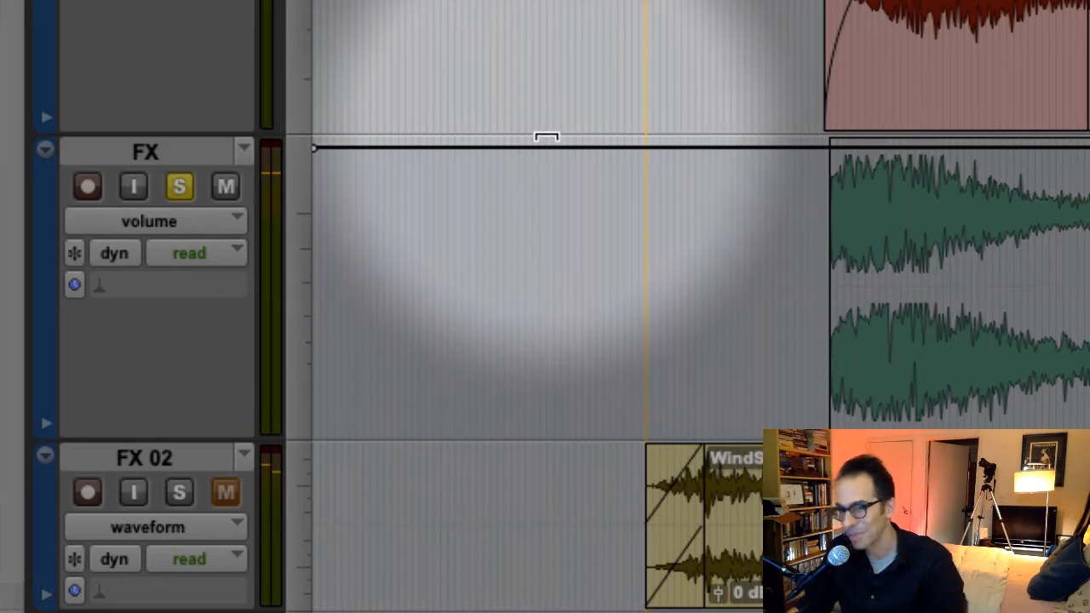
left_click_drag(554, 154, 538, 324)
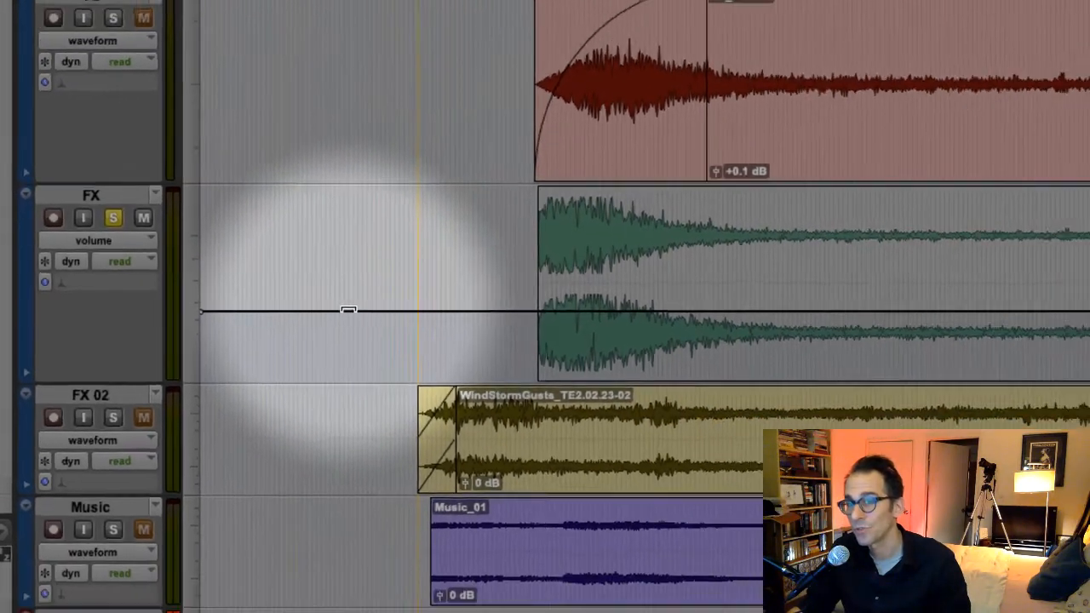
left_click_drag(348, 309, 355, 205)
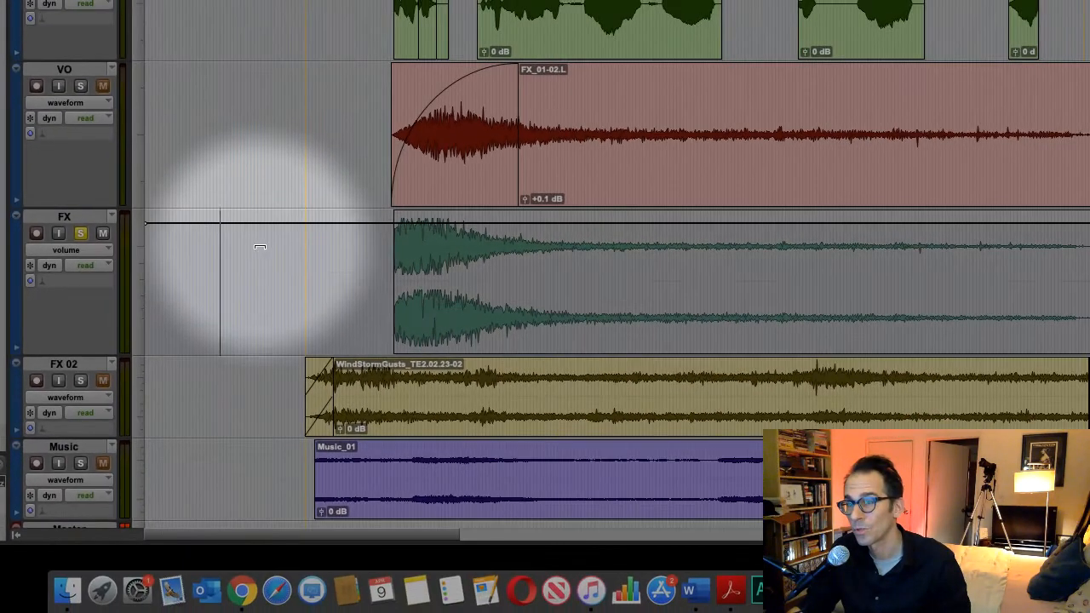
left_click_drag(264, 223, 255, 263)
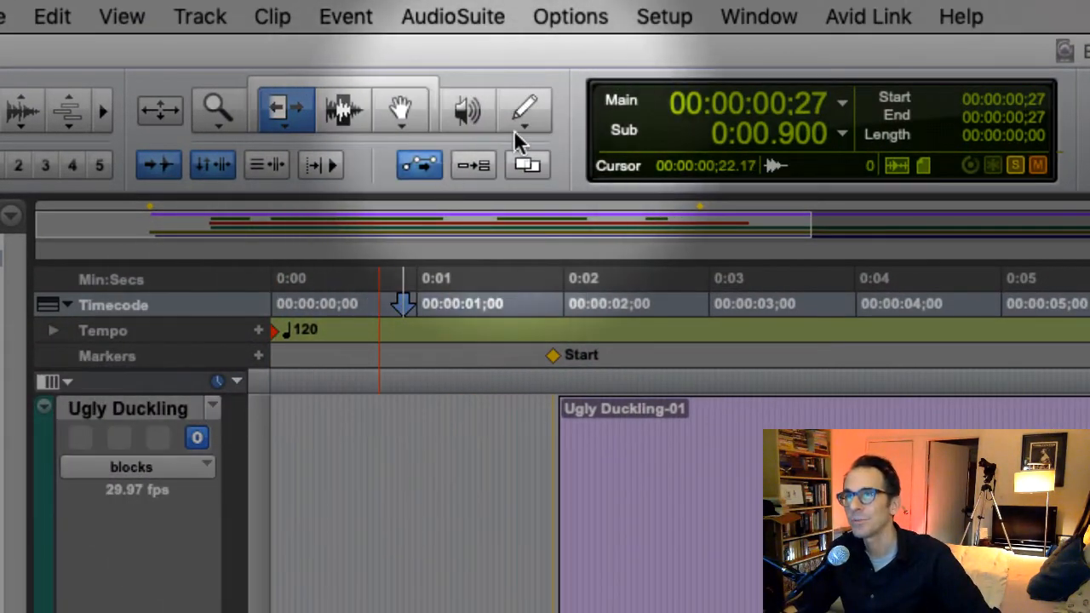
Try a freehand Pencil volume curve rising across the FX_01-02 clip, play the selected range, and delete its breakpoints
left_click(526, 111)
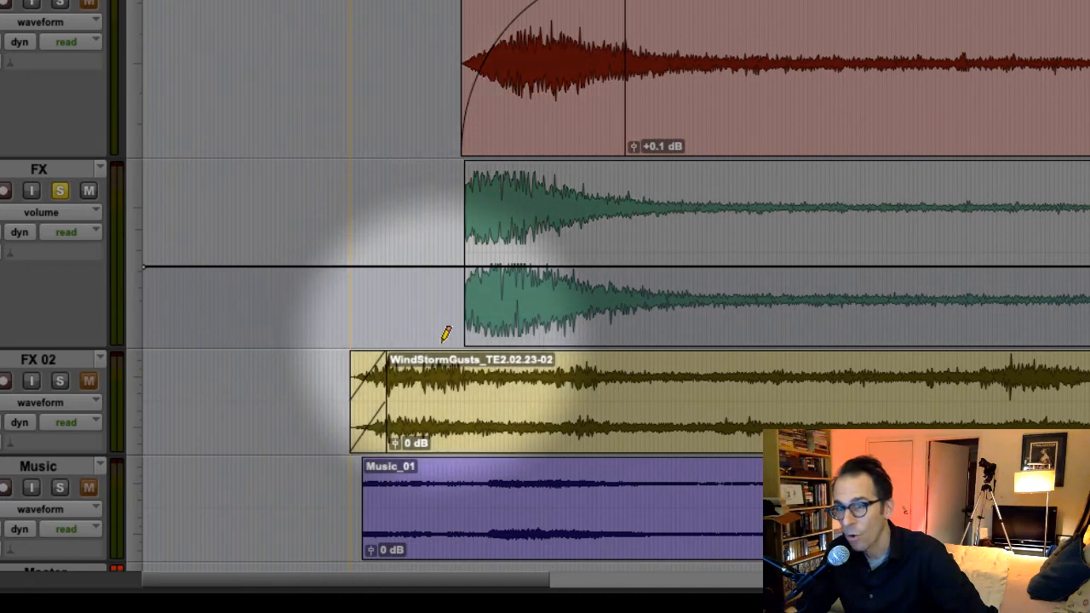
mouse_move(449, 337)
left_mouse_down()
mouse_move(570, 316)
mouse_move(754, 205)
mouse_move(857, 193)
left_mouse_up()
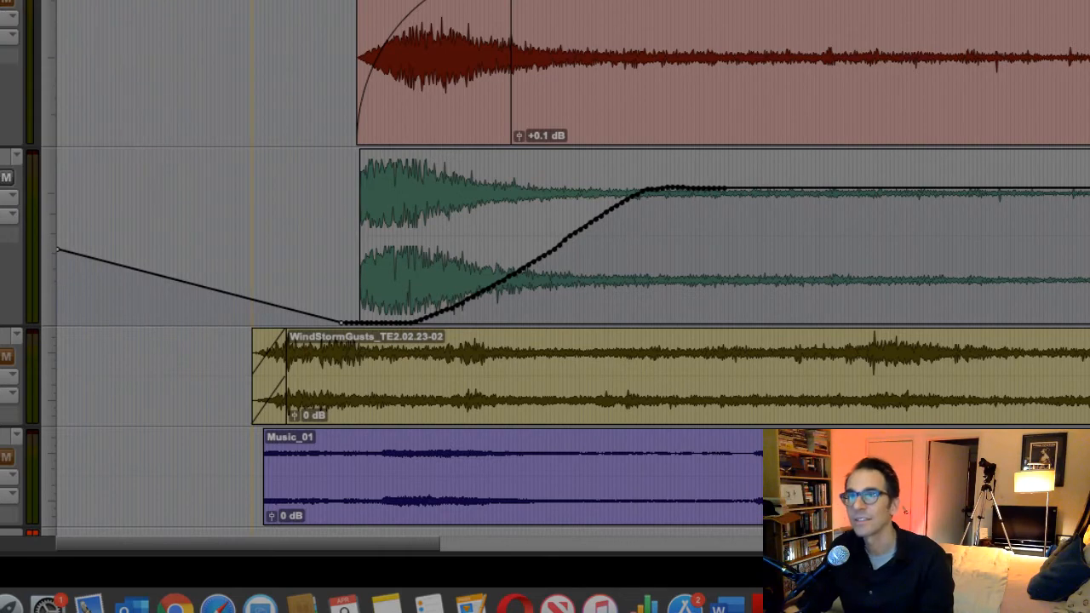
left_click_drag(272, 171, 987, 213)
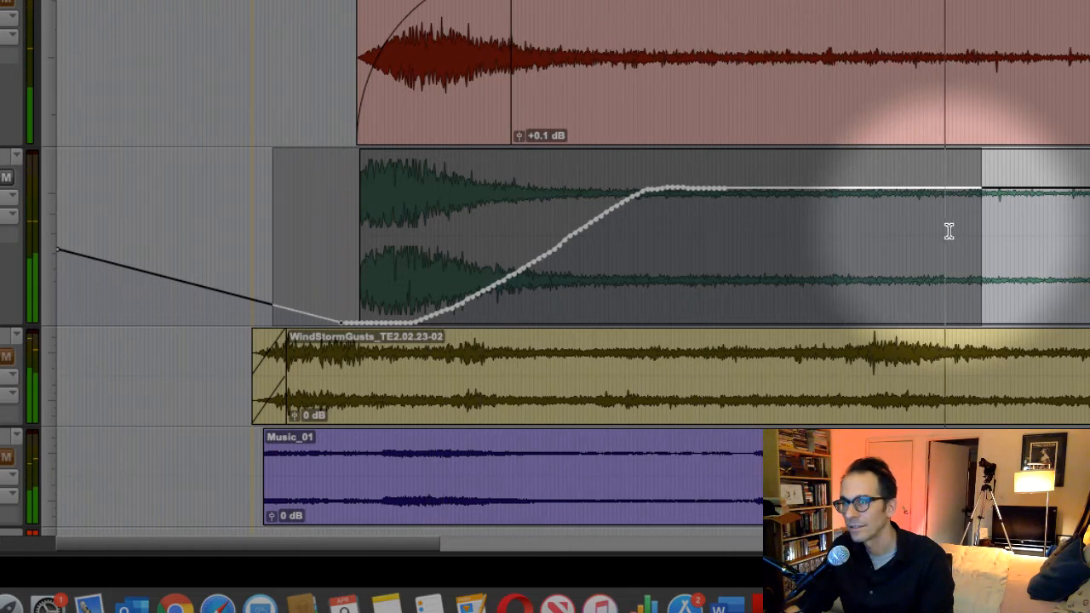
key("space")
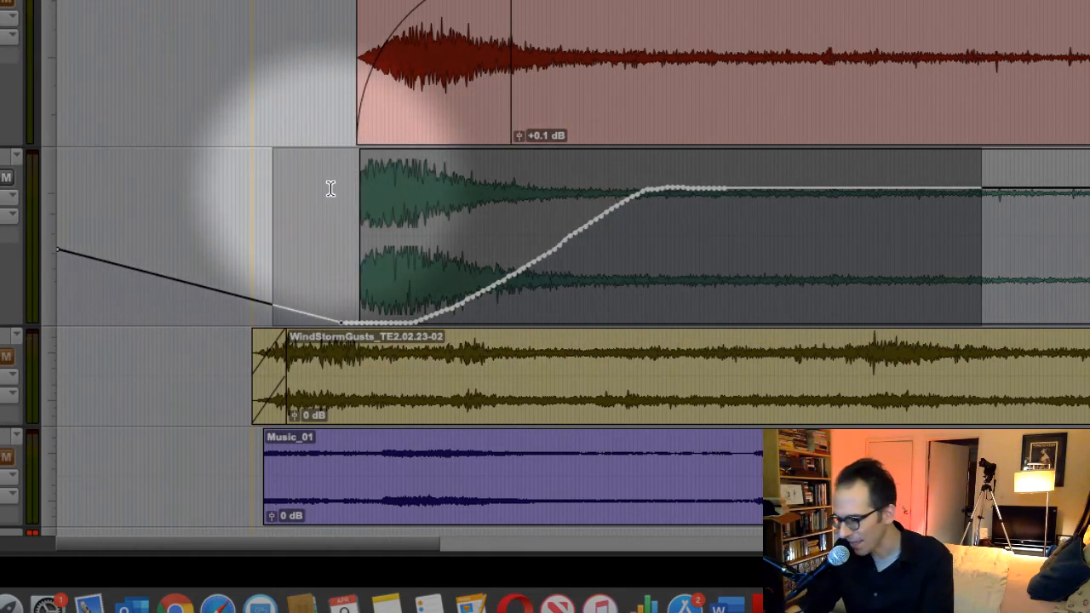
key("Delete")
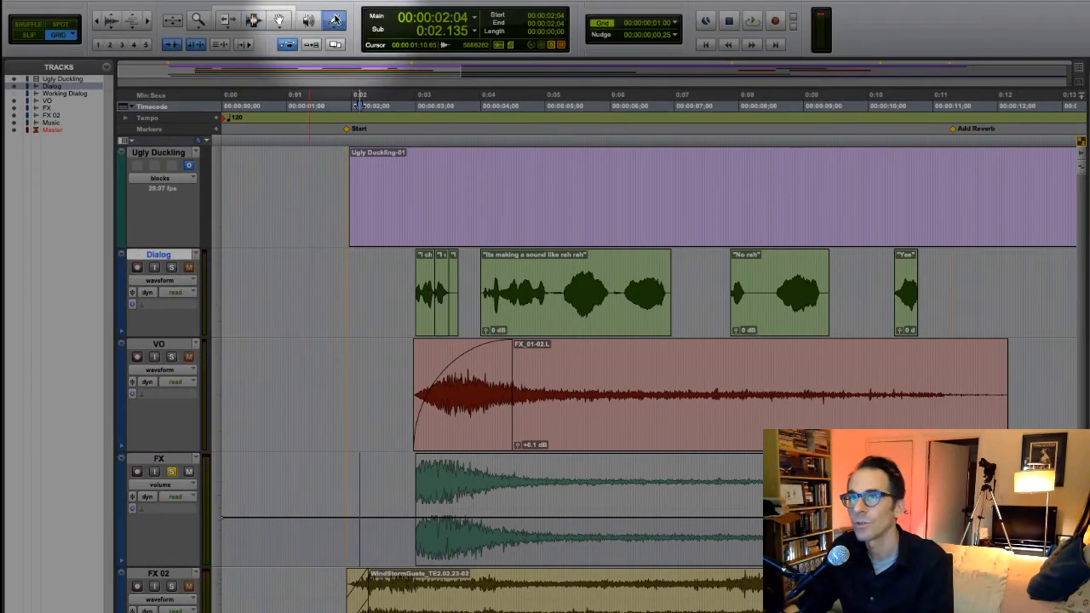
Try two more freehand volume ramps at the start of the FX_01-02 clip, undoing the first and playing back the steeper second one
left_click_drag(378, 514, 564, 465)
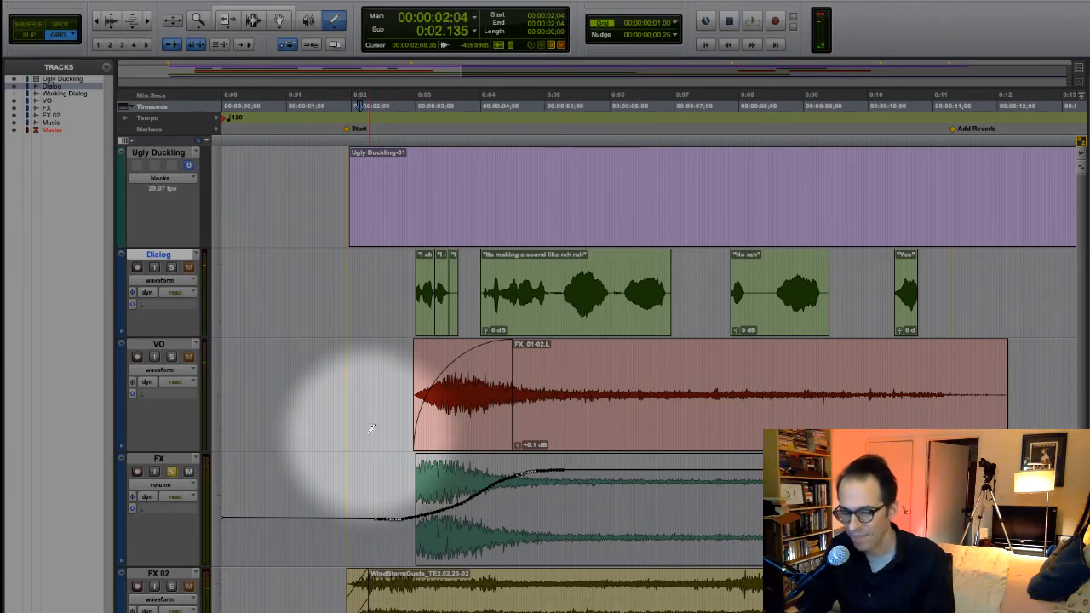
key("ctrl+z")
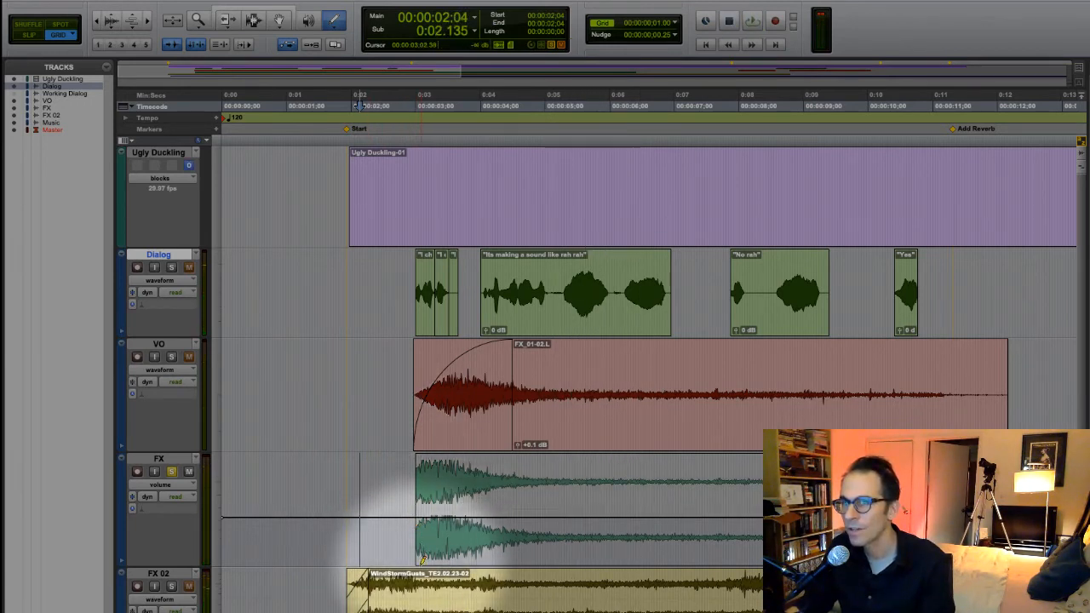
left_click_drag(419, 562, 499, 474)
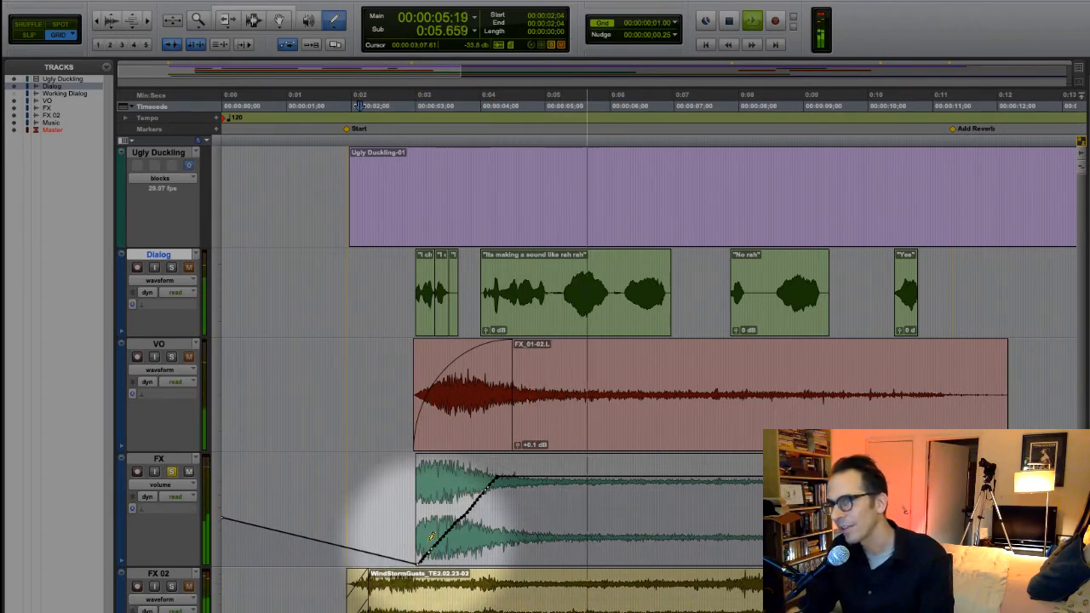
key("space")
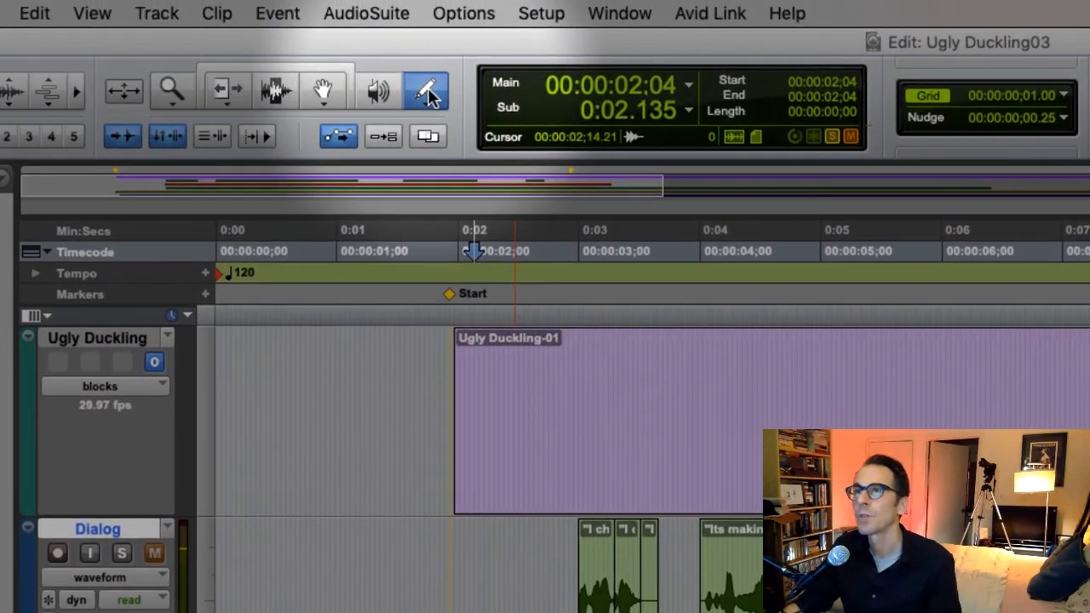
Switch the Pencil tool from Free Hand to the Line shape
left_click(336, 22)
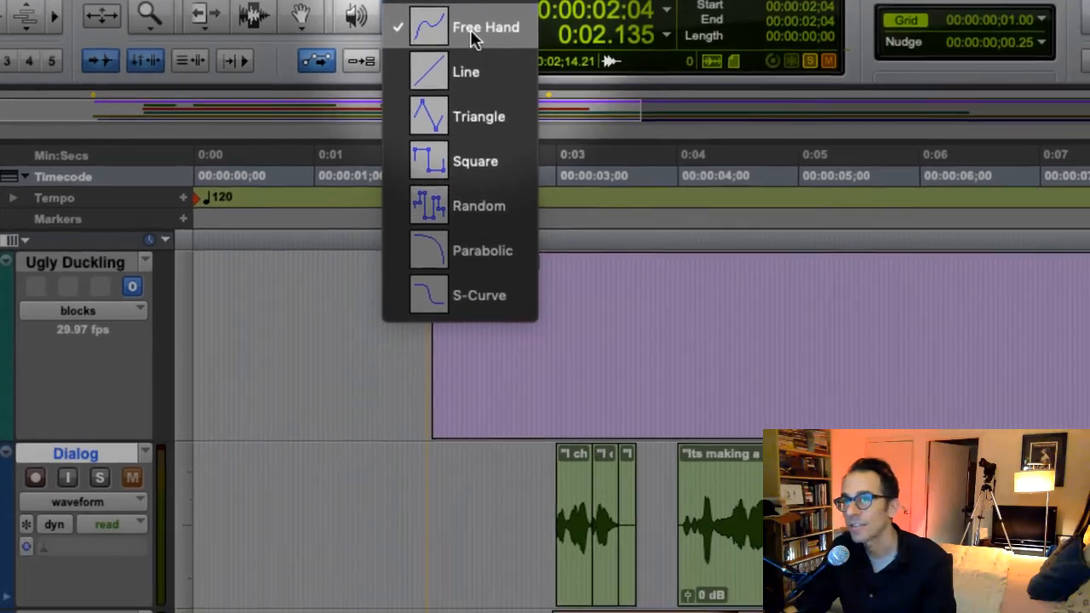
left_click(497, 108)
mouse_move(433, 466)
left_mouse_down()
mouse_move(586, 394)
mouse_move(743, 380)
mouse_move(881, 436)
left_mouse_up()
mouse_move(852, 336)
left_mouse_down()
mouse_move(1046, 266)
mouse_move(1080, 295)
left_mouse_up()
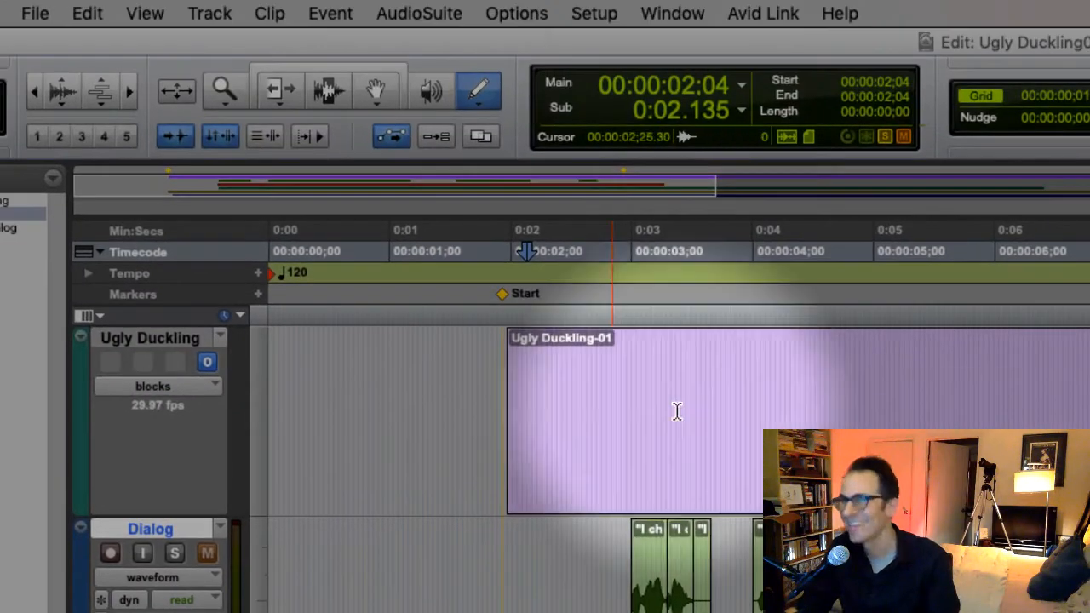
left_click(482, 95)
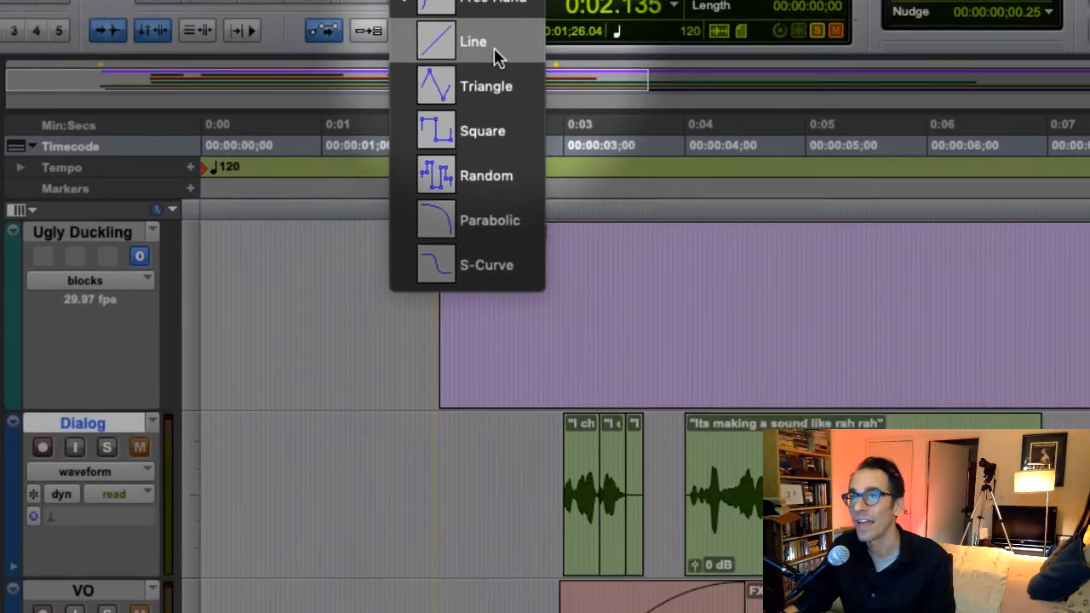
left_click(494, 48)
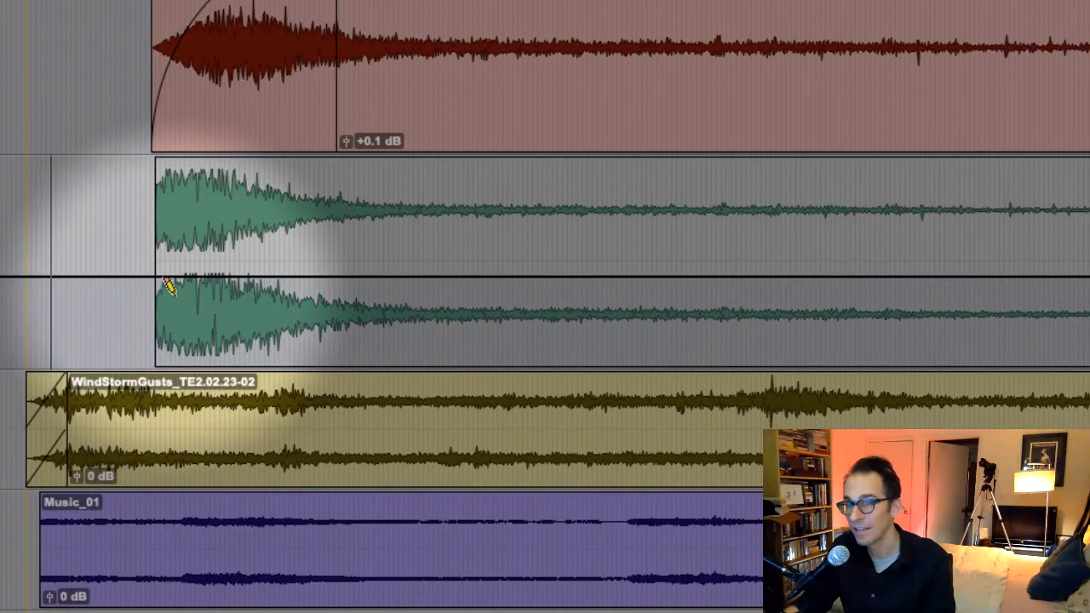
Draw straight volume automation segments over the FX_01-02 clip: a rise at its start, a fall to the minimum, and another rise
mouse_move(167, 298)
left_mouse_down()
mouse_move(380, 182)
mouse_move(400, 194)
left_mouse_up()
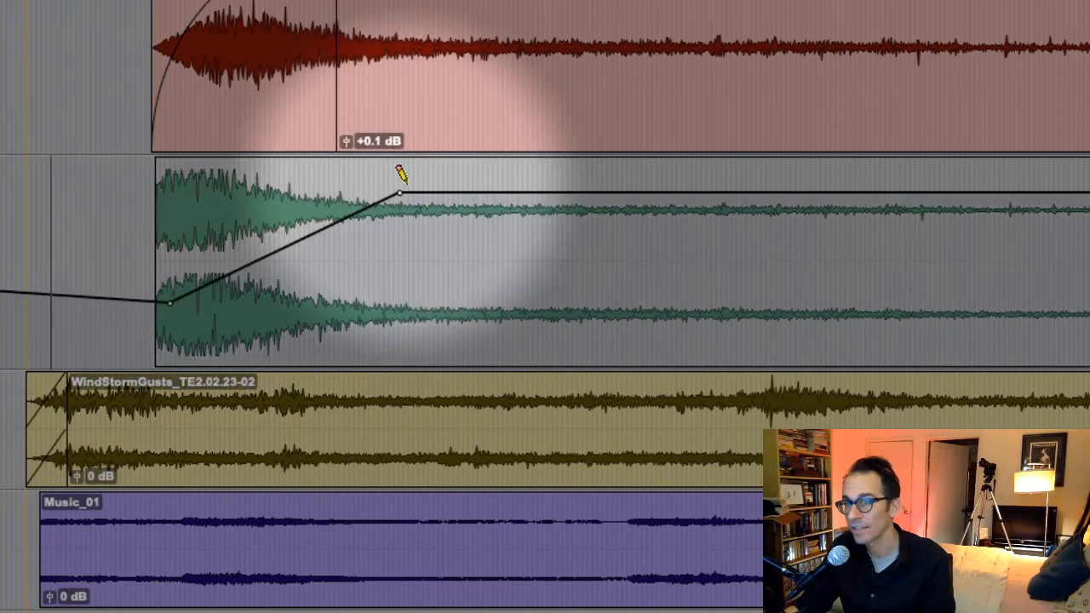
mouse_move(483, 180)
left_mouse_down()
mouse_move(761, 360)
mouse_move(764, 341)
mouse_move(855, 238)
mouse_move(925, 193)
left_mouse_up()
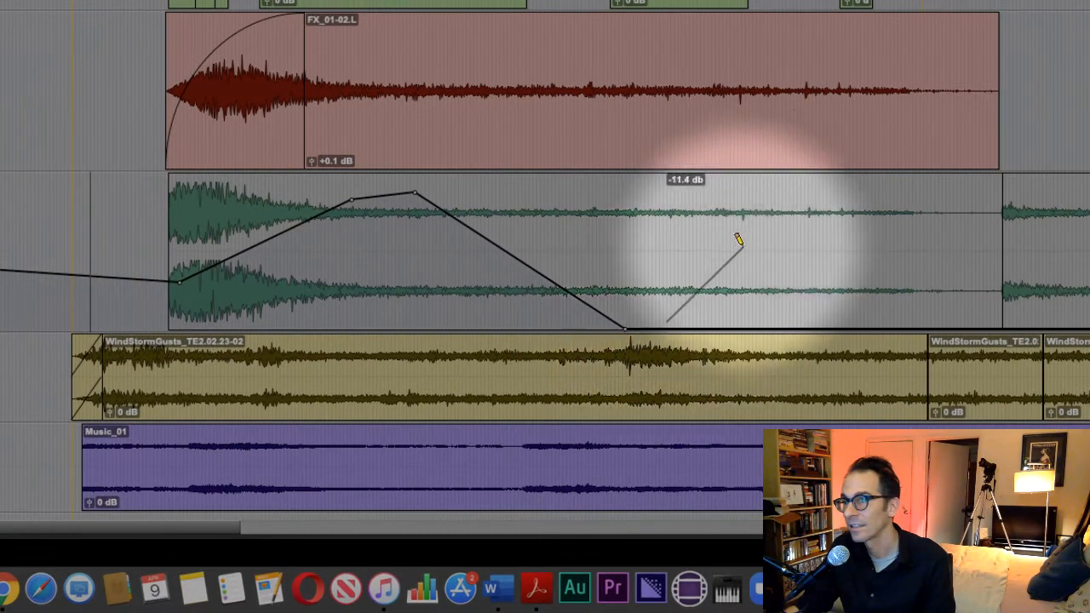
left_click_drag(801, 199, 803, 195)
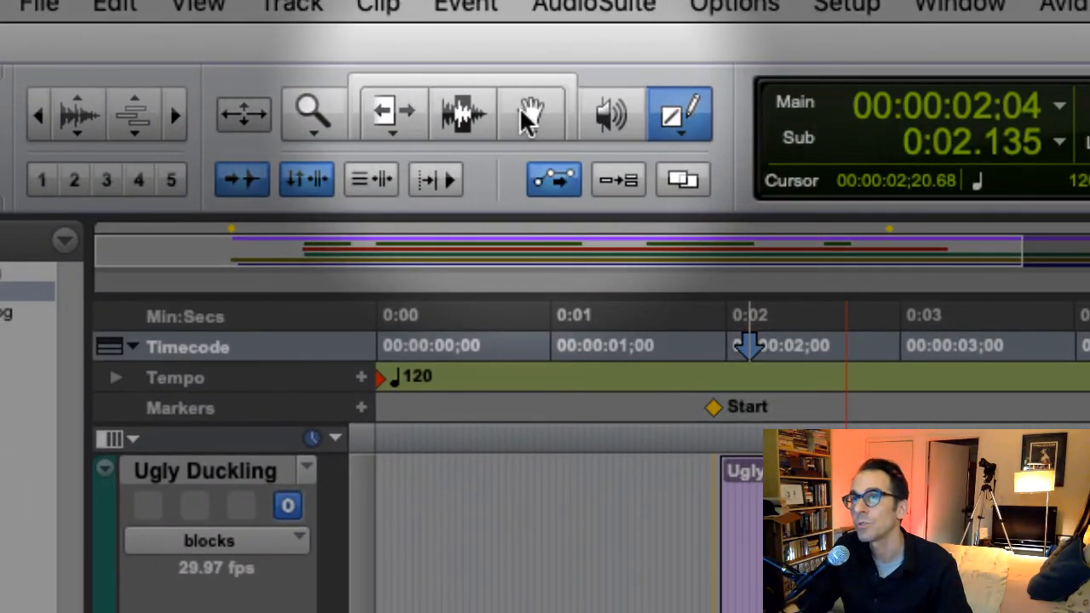
Use the Grabber tool to lower the FX clip's second breakpoint to about -16.0 dB and add a low breakpoint on the first volume rise
left_click(528, 119)
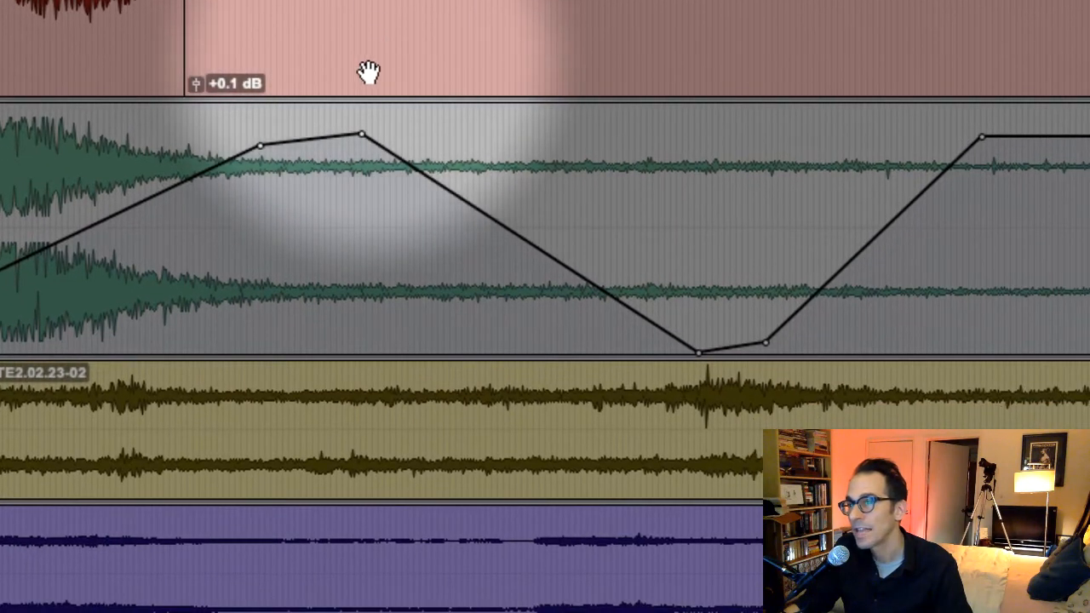
left_click(363, 134)
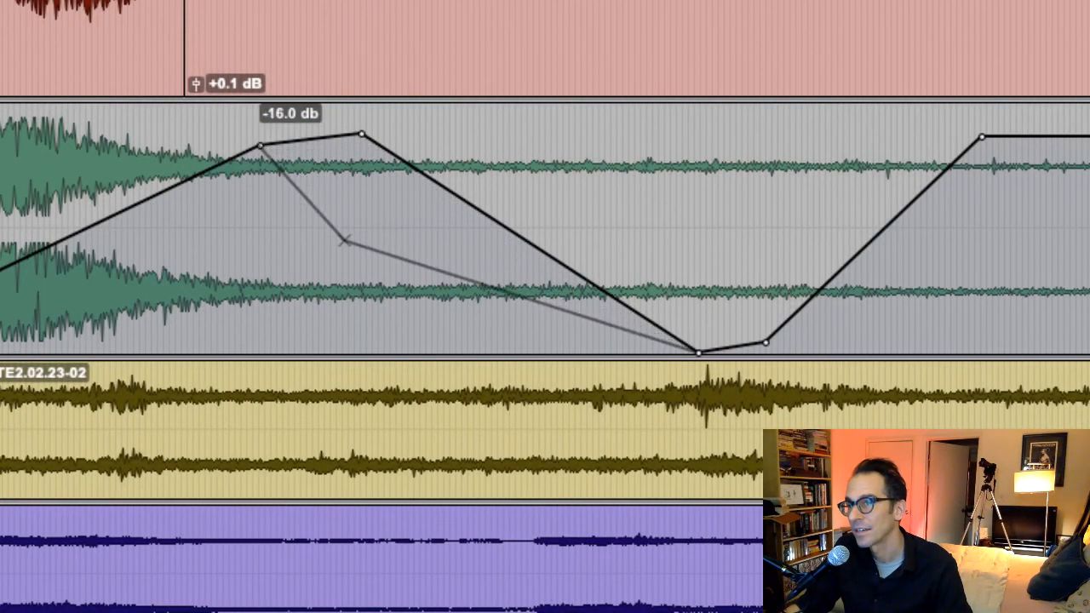
left_click_drag(345, 241, 345, 241)
left_click_drag(261, 147, 244, 169)
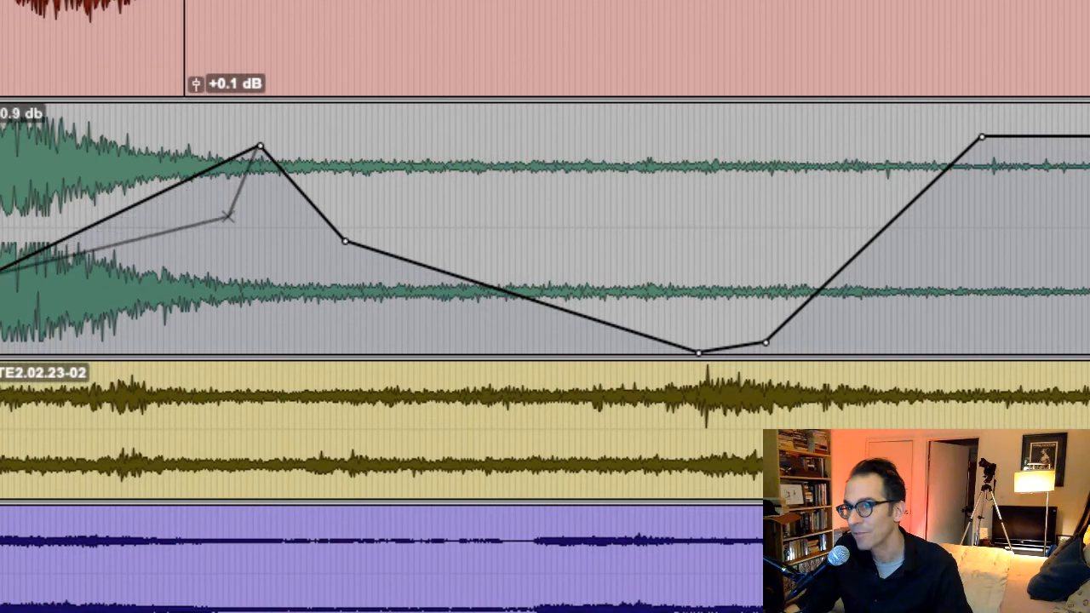
left_click_drag(208, 252, 203, 253)
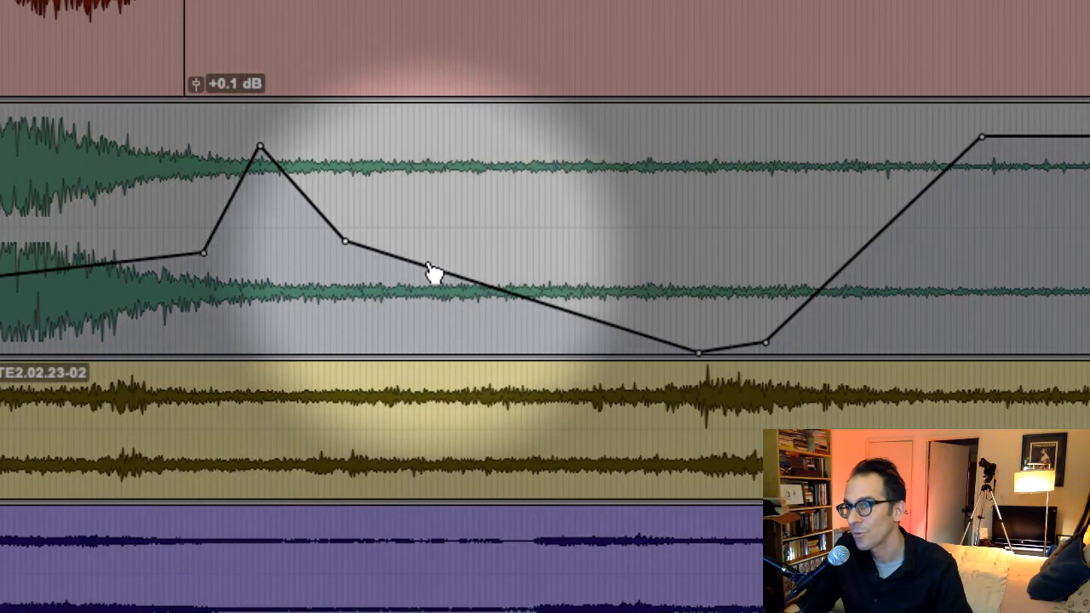
Try adding three breakpoints with the Grabber along the FX clip's falling volume segment, alternating high, low and high, and remove them
left_click_drag(432, 271, 430, 263)
left_click_drag(469, 204, 482, 189)
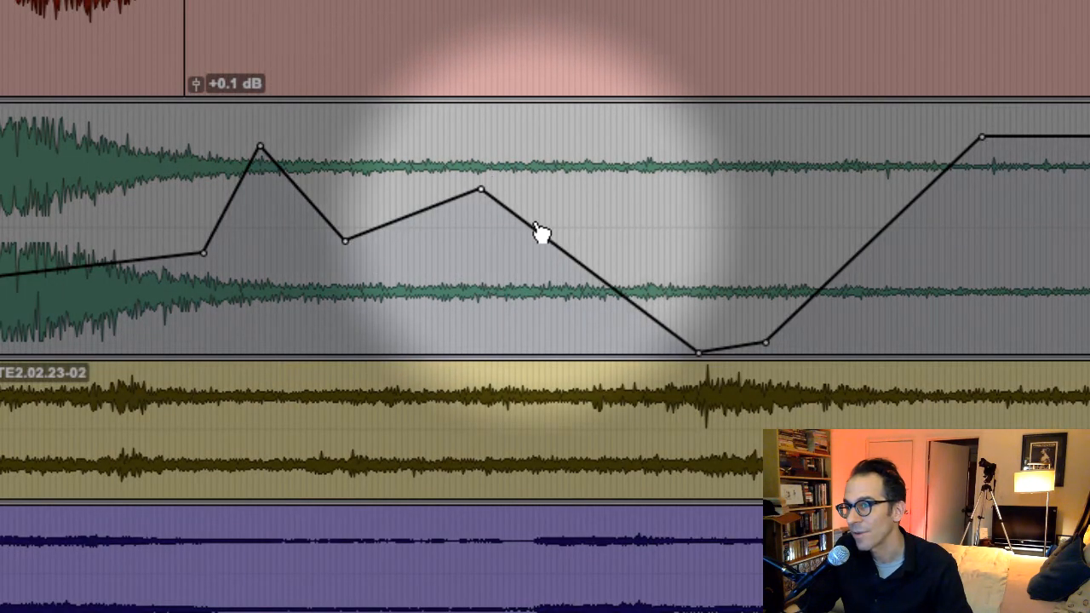
left_click_drag(543, 294, 542, 294)
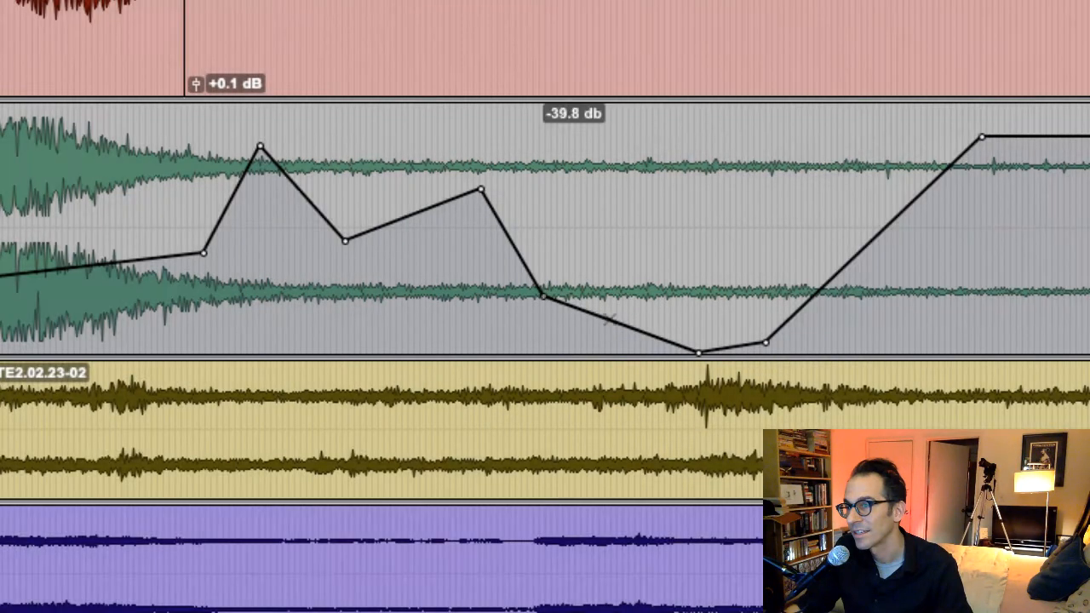
left_click_drag(647, 271, 670, 239)
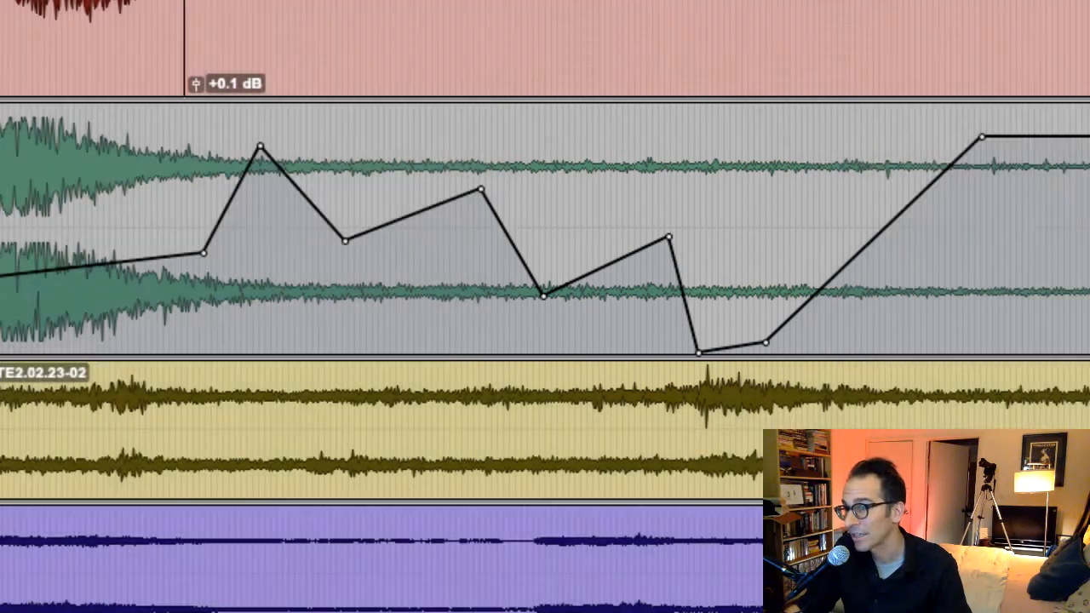
left_click(671, 242, "alt")
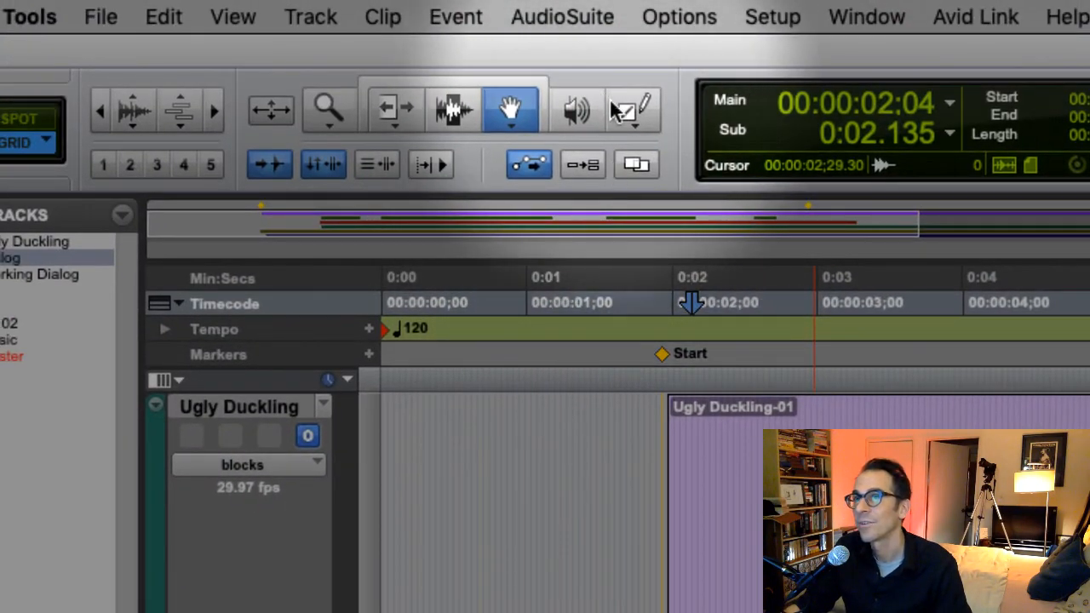
Try a straight rising volume segment on the FX clip with the Pencil tool's Line shape, and delete its upper breakpoint
left_click(634, 113)
left_click(640, 125)
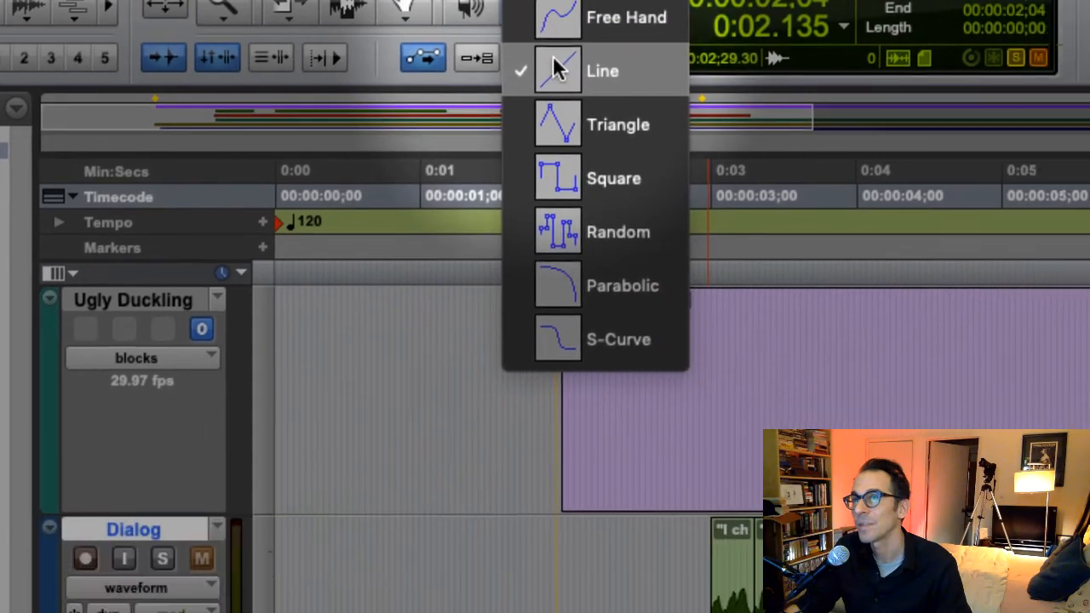
left_click(659, 175)
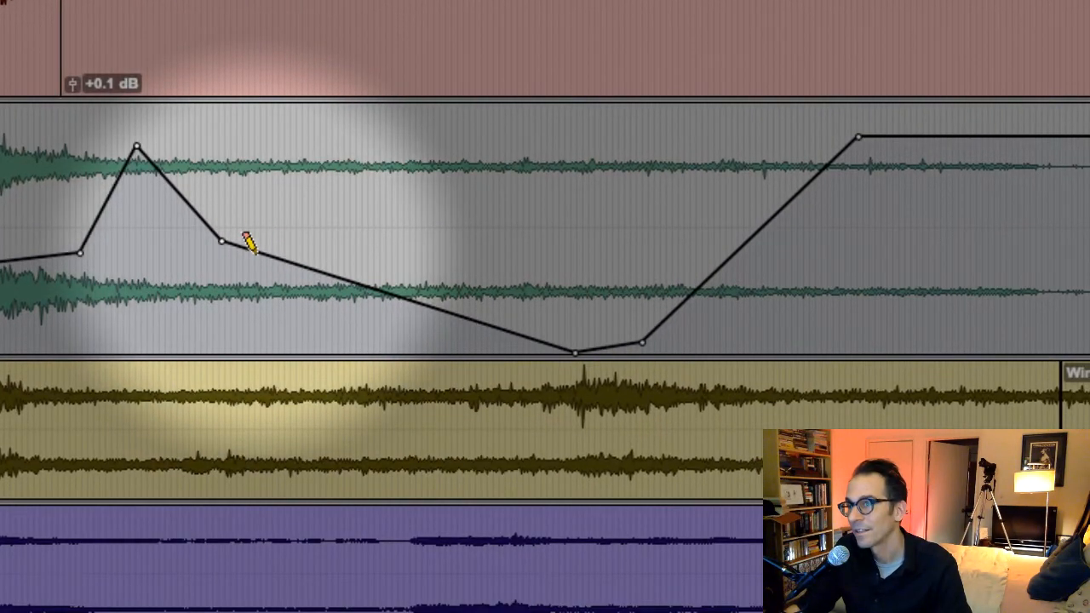
mouse_move(255, 252)
left_mouse_down()
mouse_move(403, 184)
mouse_move(449, 182)
left_mouse_up()
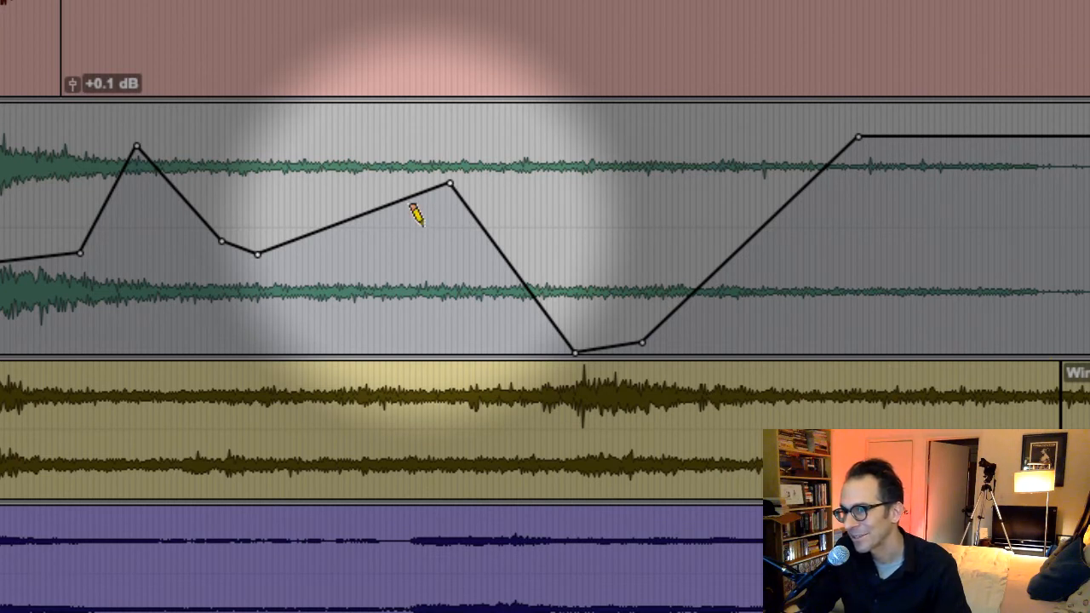
left_click(452, 180, "alt")
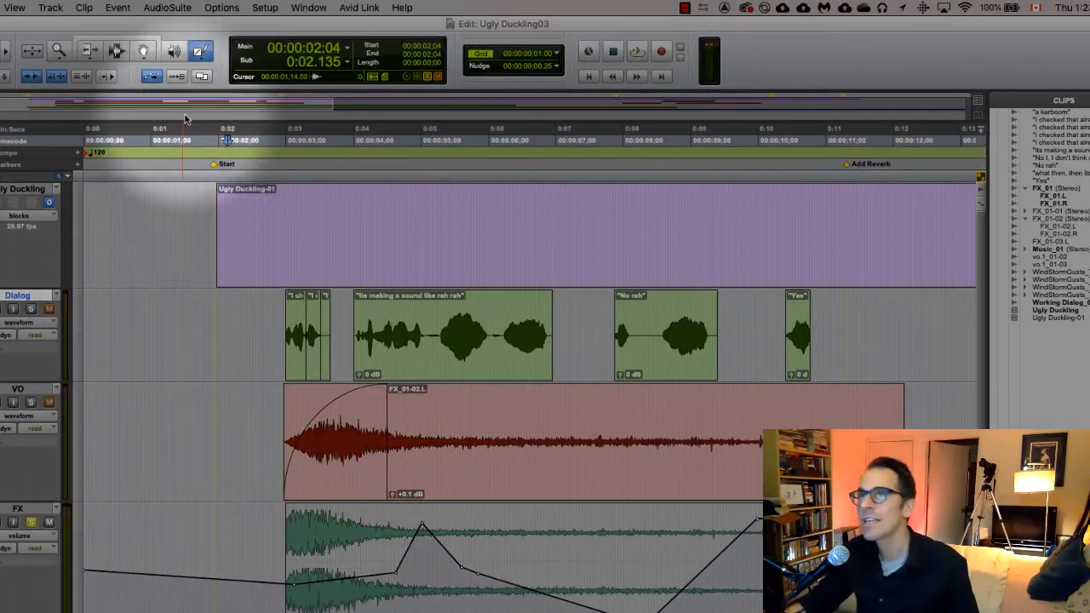
Draw a Free Hand volume wave over the middle of the FX clip, and replace it with one straight rise to about 0:10
left_click(196, 56)
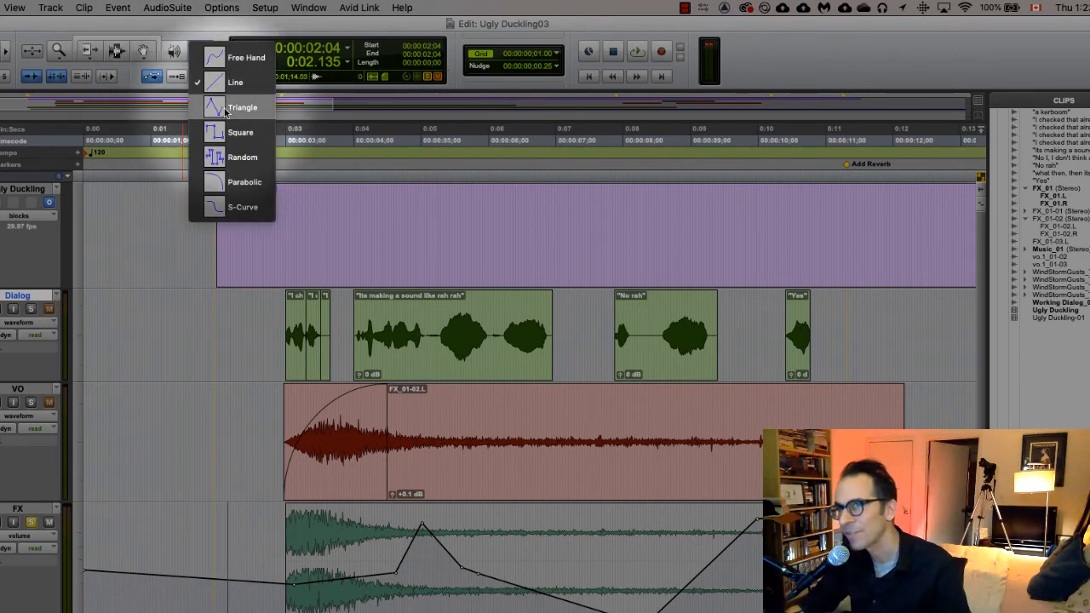
left_click(243, 57)
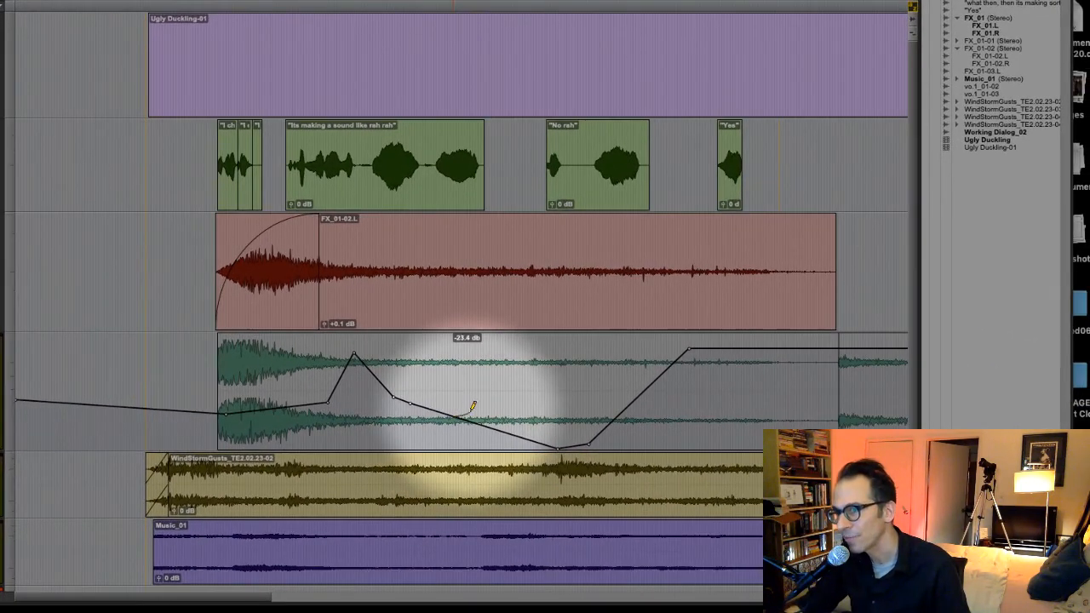
mouse_move(473, 406)
left_mouse_down()
mouse_move(486, 377)
mouse_move(531, 360)
mouse_move(643, 428)
mouse_move(670, 416)
left_mouse_up()
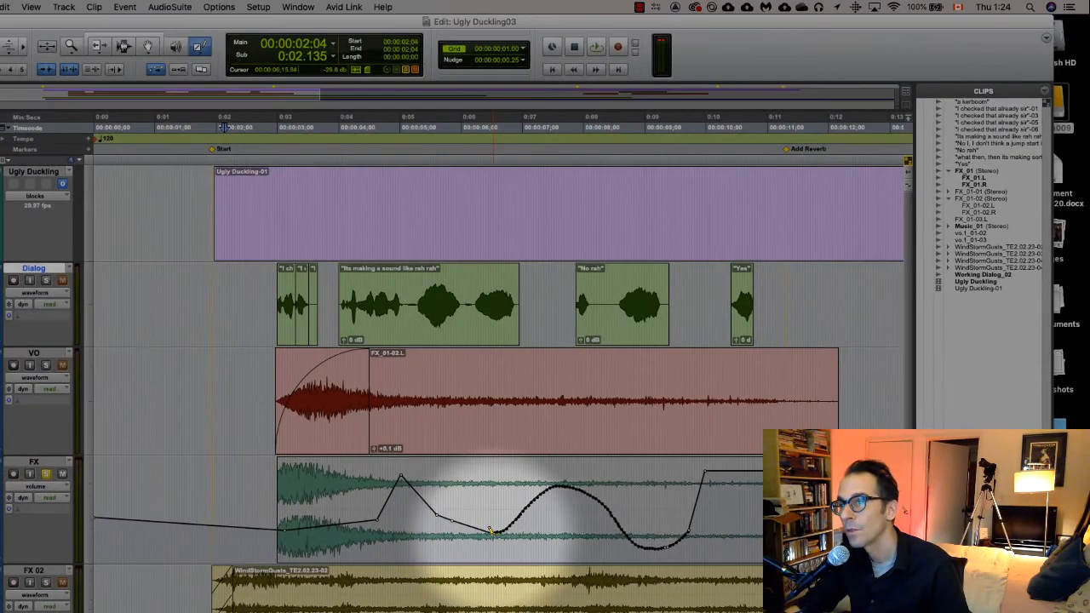
left_click_drag(633, 491, 718, 471)
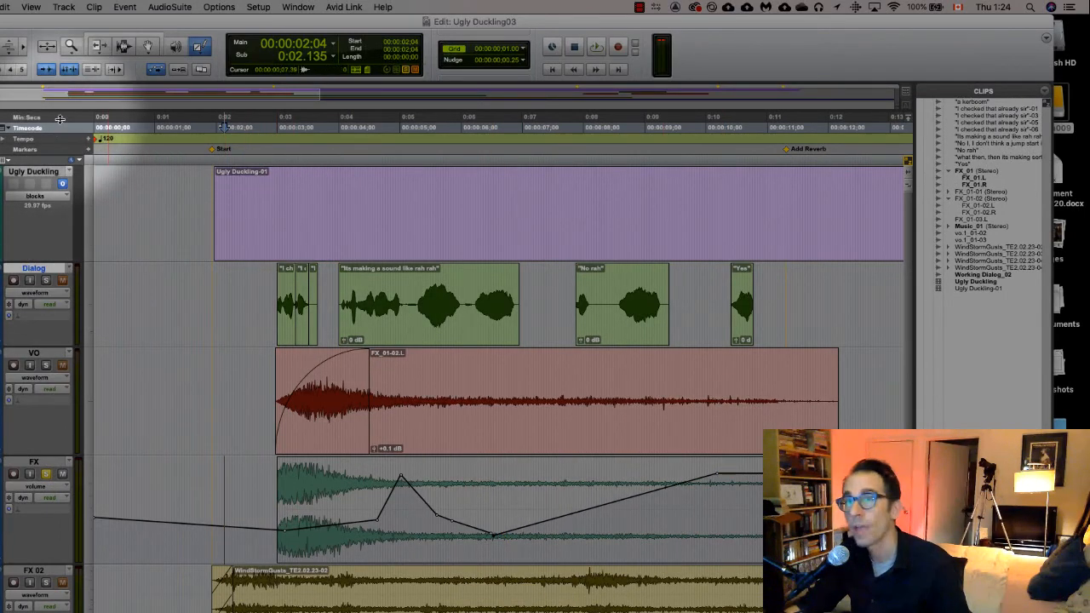
Select the FX track from about 00:00:04:11 to 00:00:07:12 with the Selector tool and delete the volume breakpoints inside
left_click(123, 46)
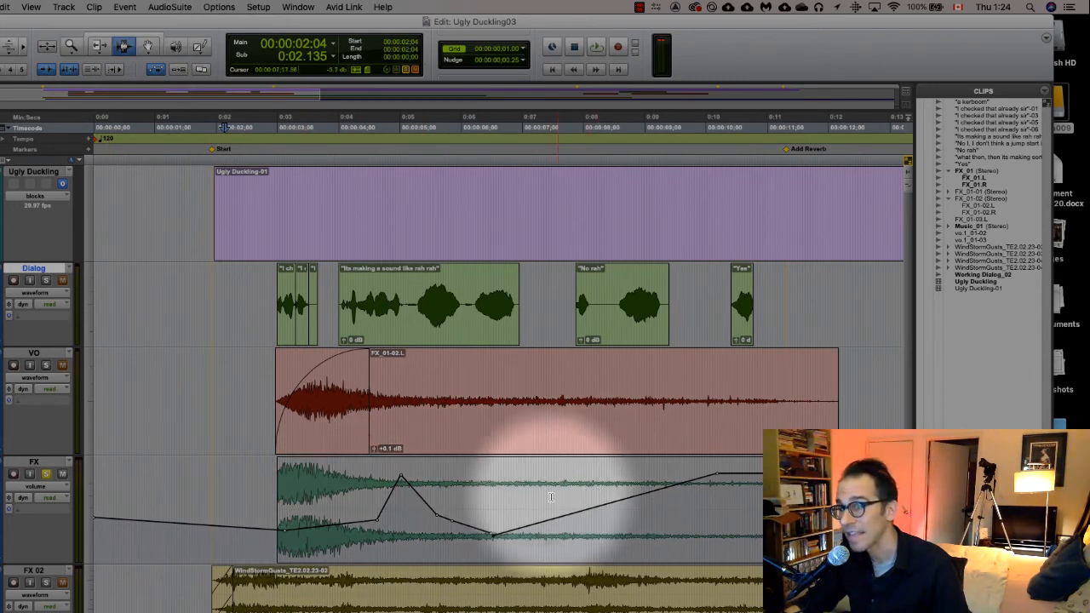
left_click_drag(366, 514, 542, 516)
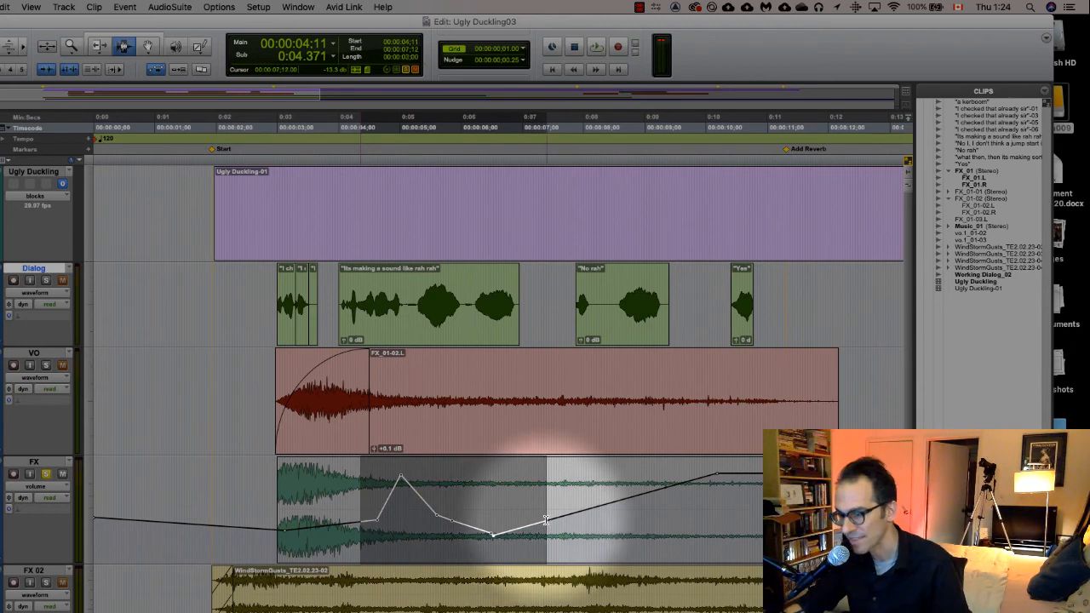
key("Delete")
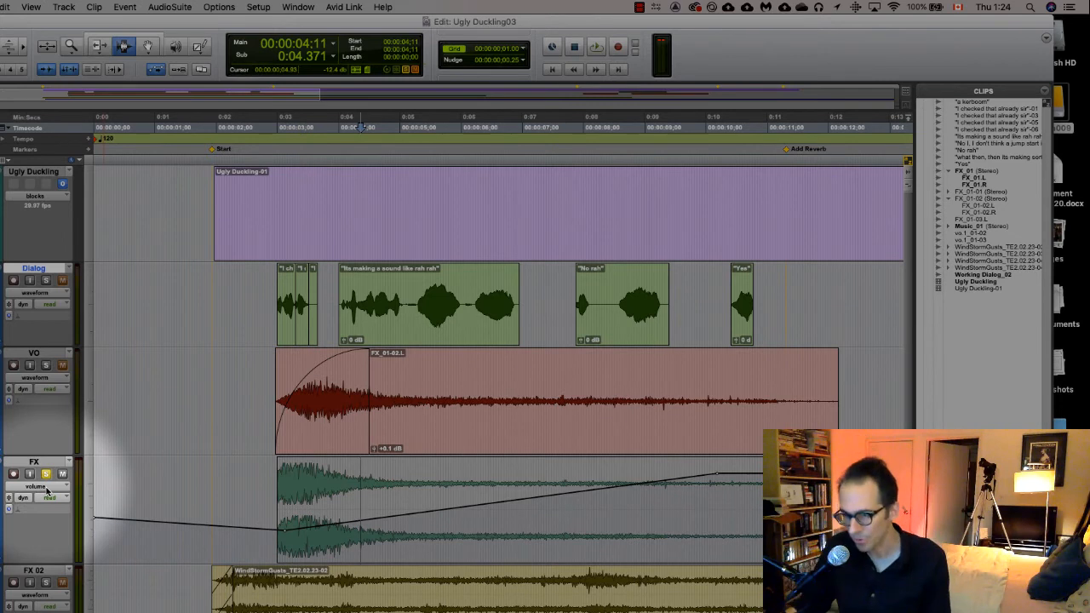
Show volume on the VO track, draw straight Pencil automation with a shallow dip, a rise and a deeper drop, and play it back
left_click(46, 390)
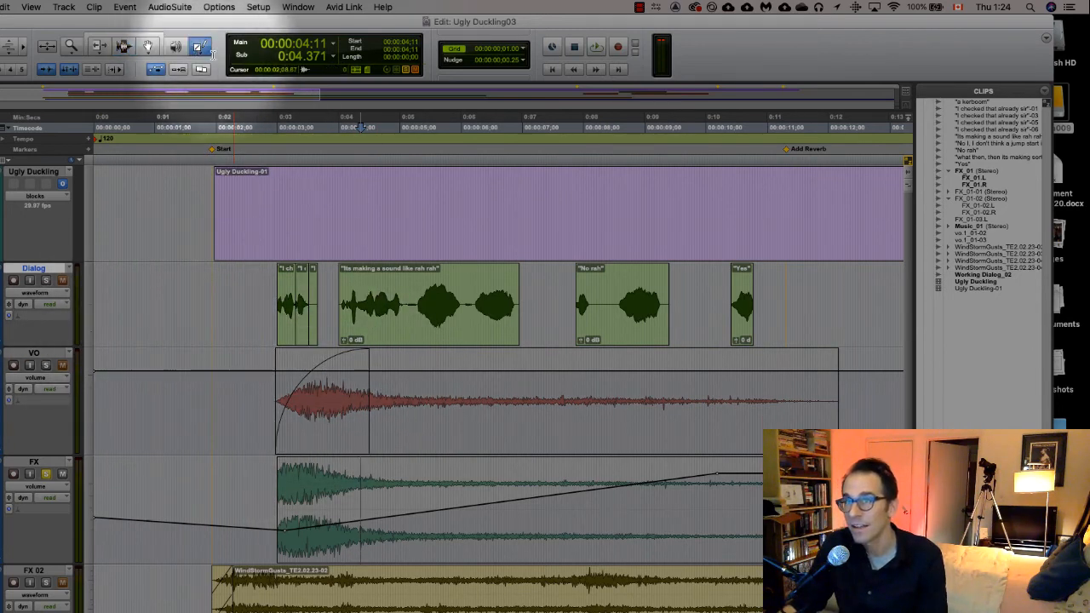
key("F10")
mouse_move(396, 367)
left_mouse_down()
mouse_move(521, 393)
mouse_move(608, 372)
mouse_move(645, 383)
mouse_move(708, 435)
left_mouse_up()
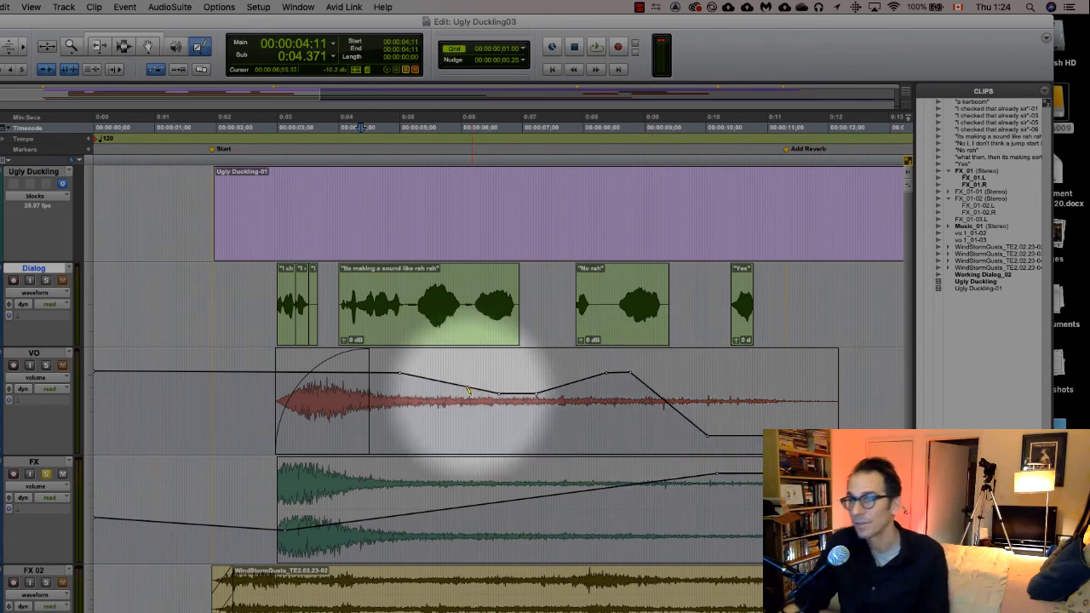
key("space")
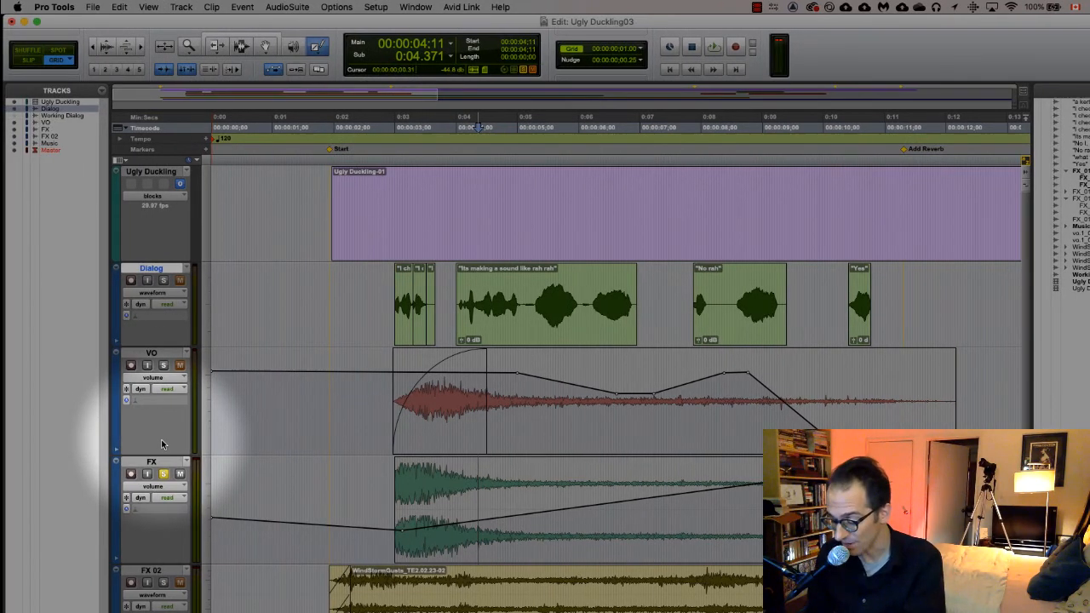
Open the Mix window and move it down over the Edit window, keeping the Dialog and VO tracks uncovered
key("super+equal")
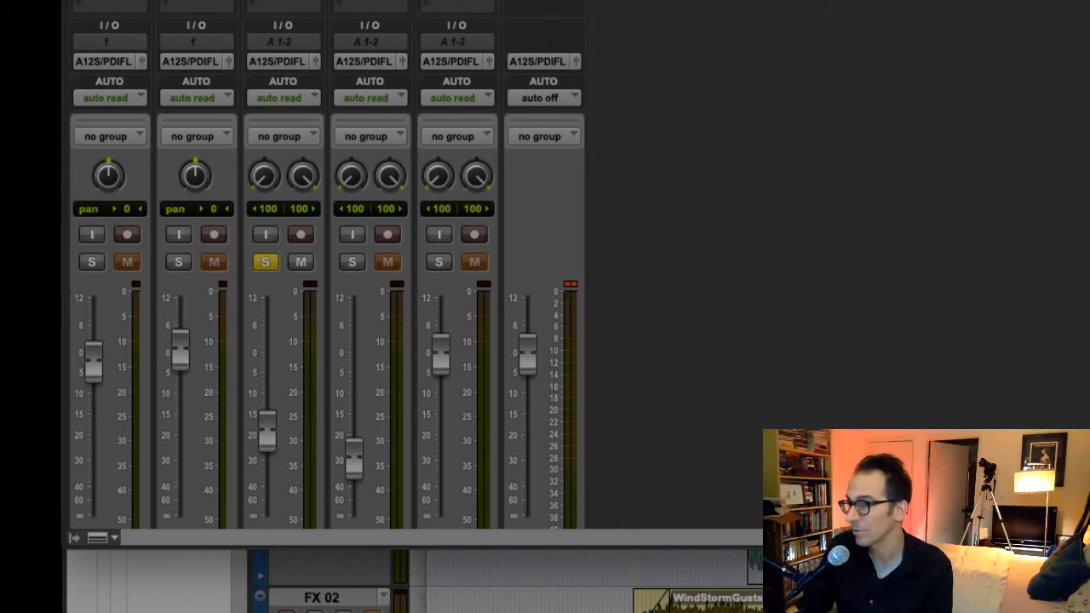
left_click_drag(927, 544, 927, 612)
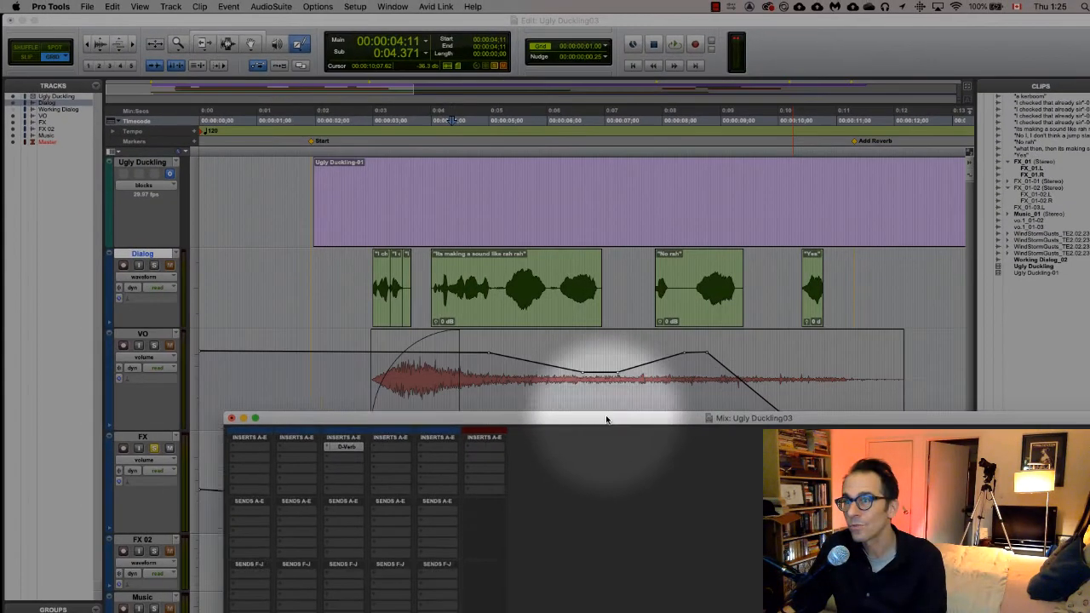
left_click_drag(606, 419, 521, 428)
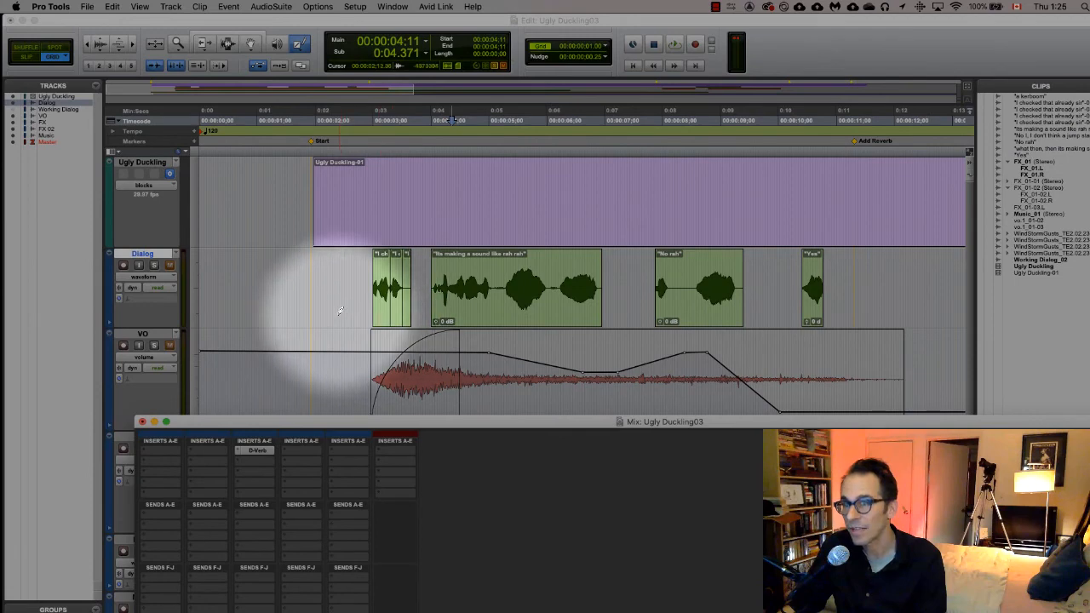
Select Dialog through FX from 00:00:01:27 to 00:00:12:22, then bring the Mix window back to the front and move it up to uncover its faders
left_click(227, 44)
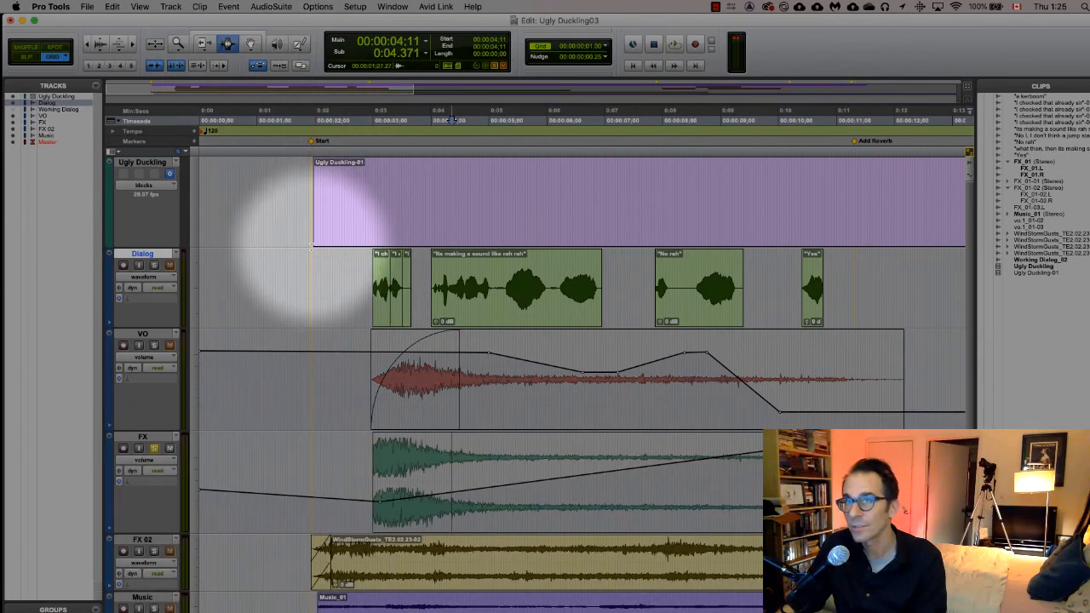
left_click_drag(311, 251, 937, 477)
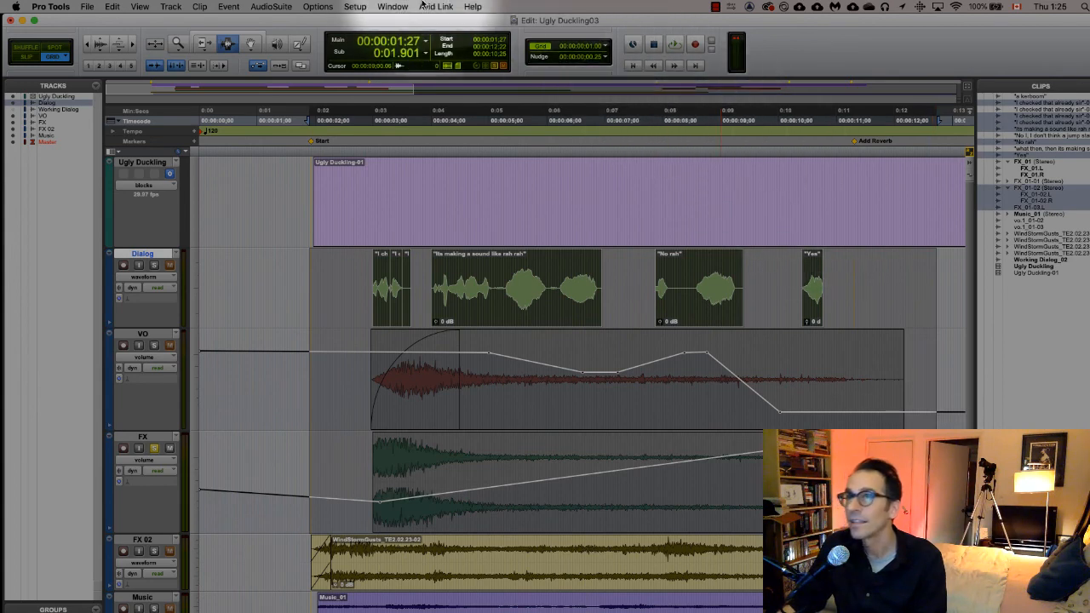
left_click(393, 6)
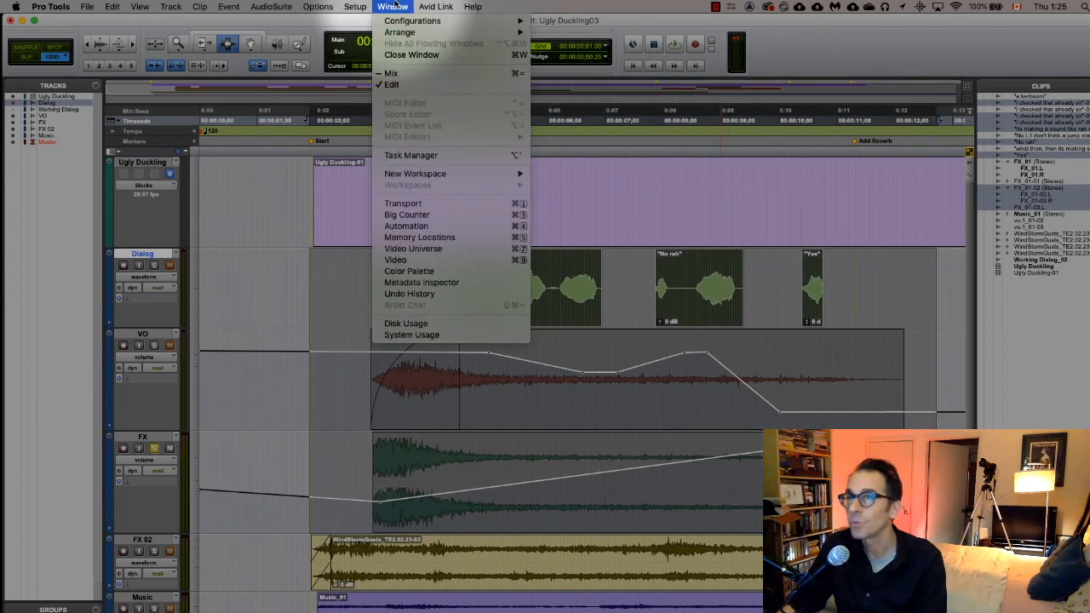
left_click(409, 76)
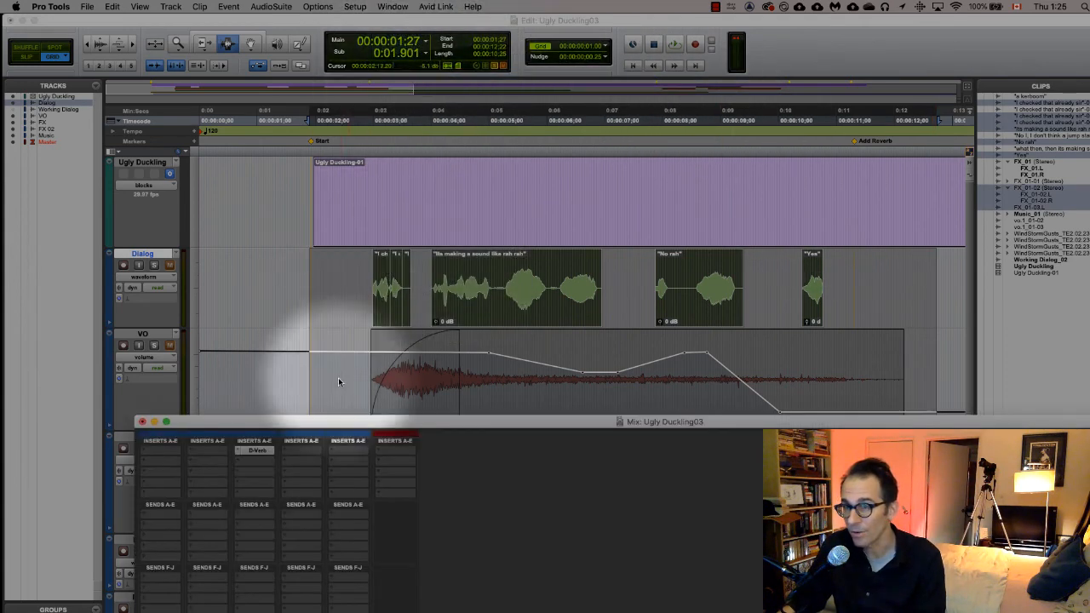
left_click_drag(377, 419, 320, 38)
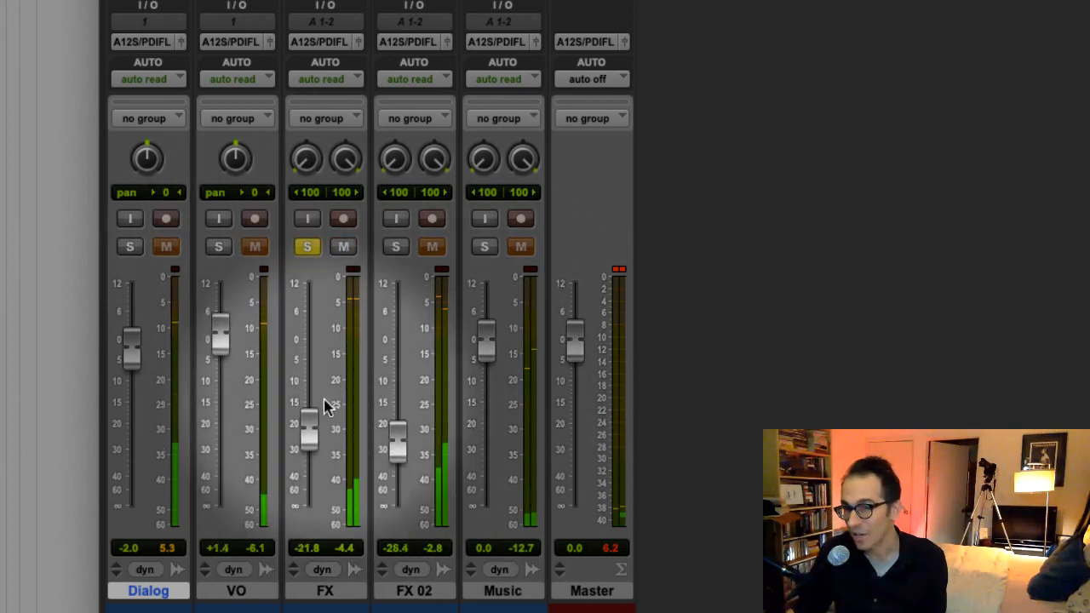
Adjust the FX track's volume fader in the Mix window, ending at -16.6 dB
left_click_drag(307, 436, 308, 413)
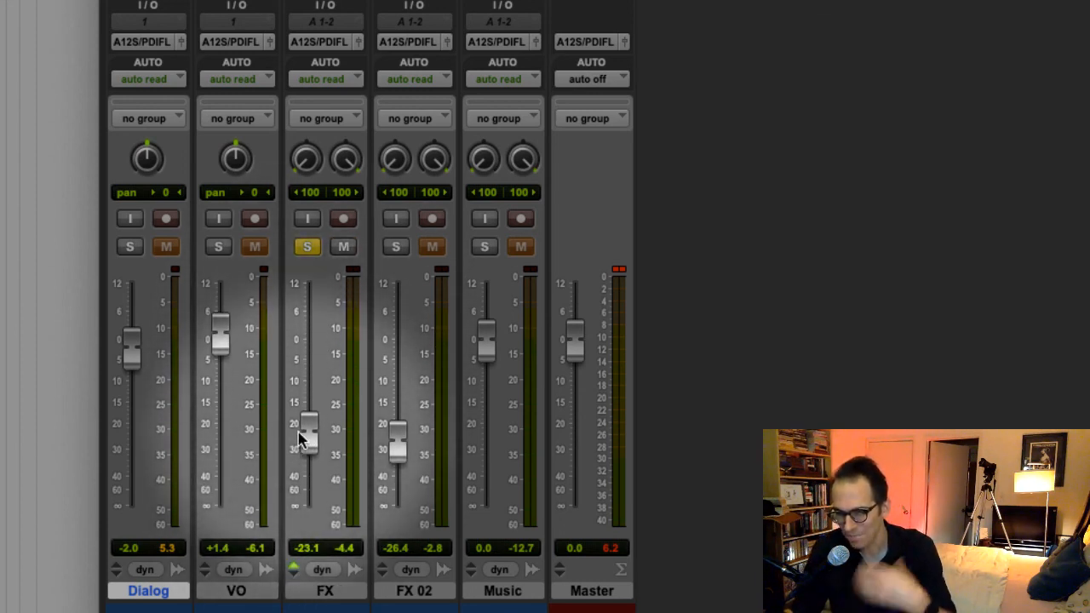
left_click_drag(308, 434, 317, 418)
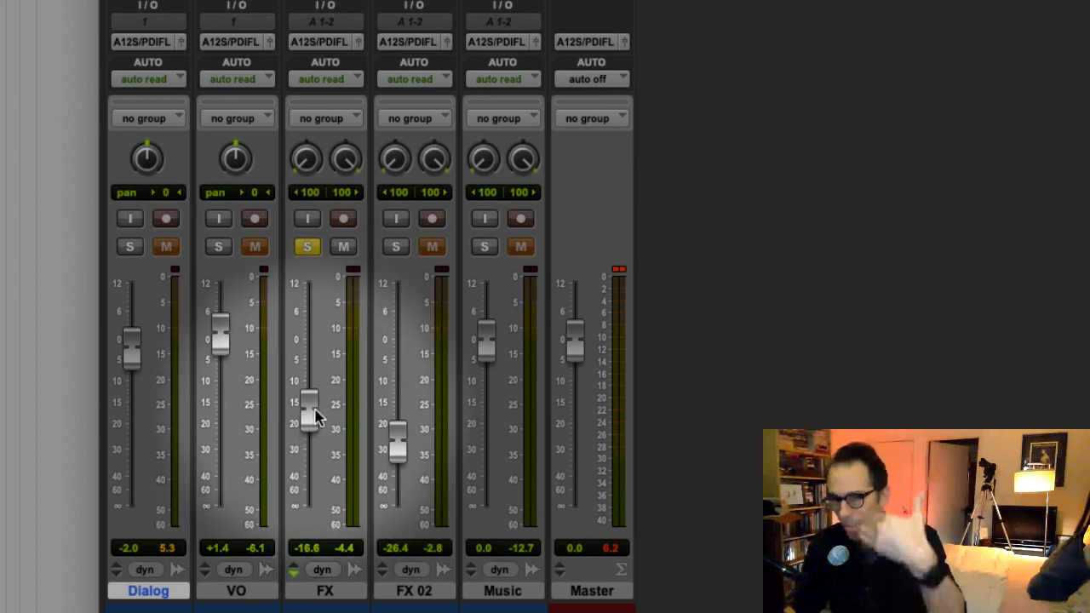